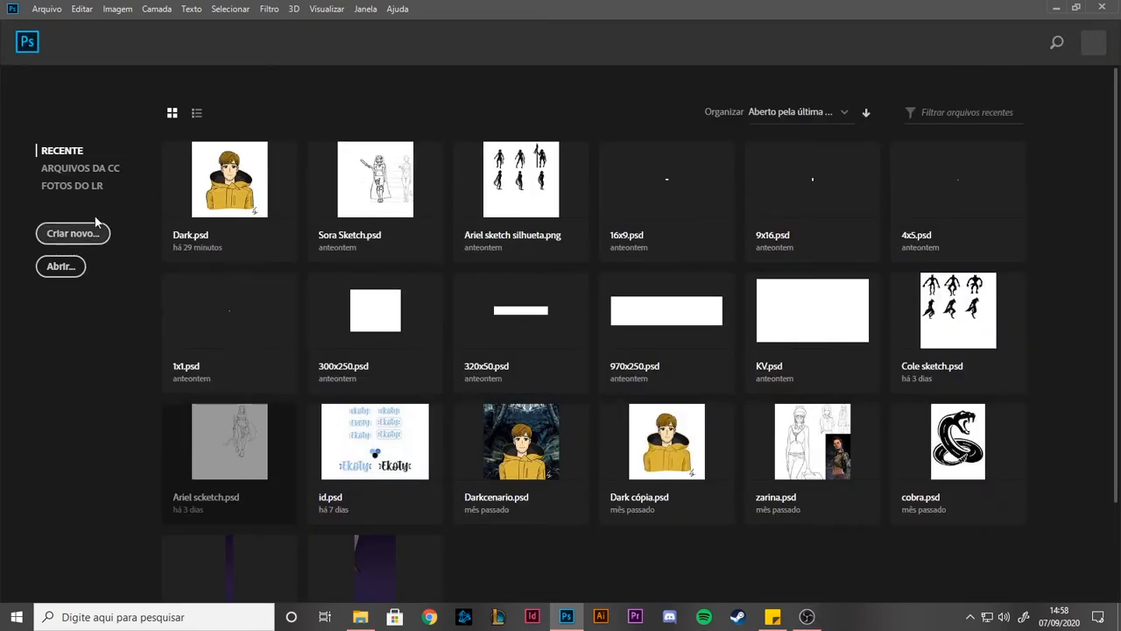
Step: Start a new document and name it "desenho 1"
left_click(74, 236)
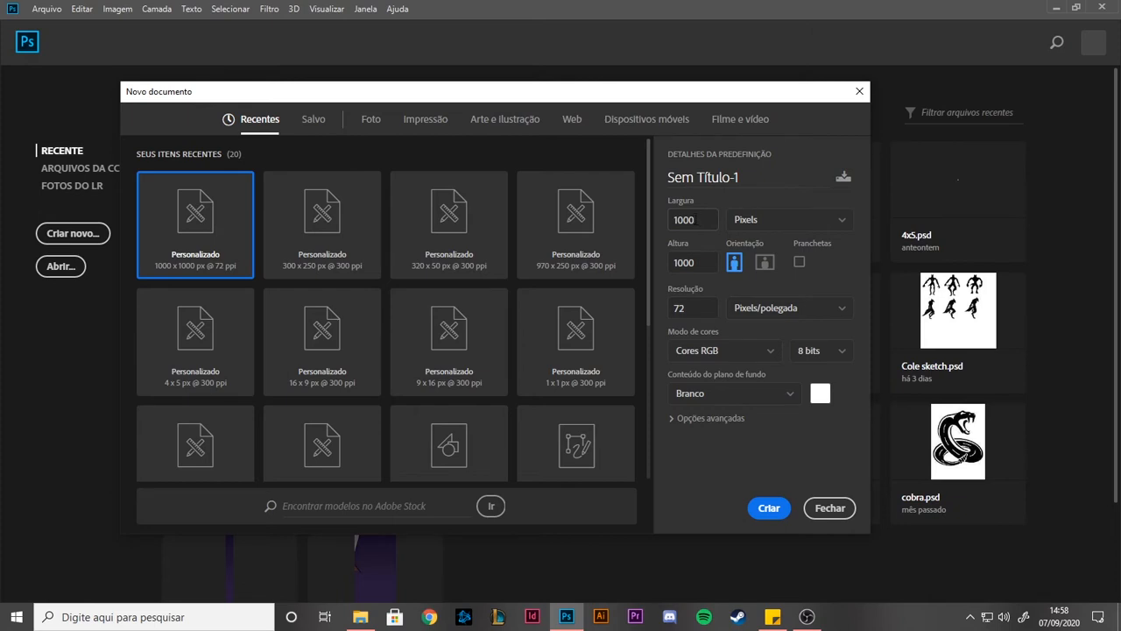
left_click(745, 186)
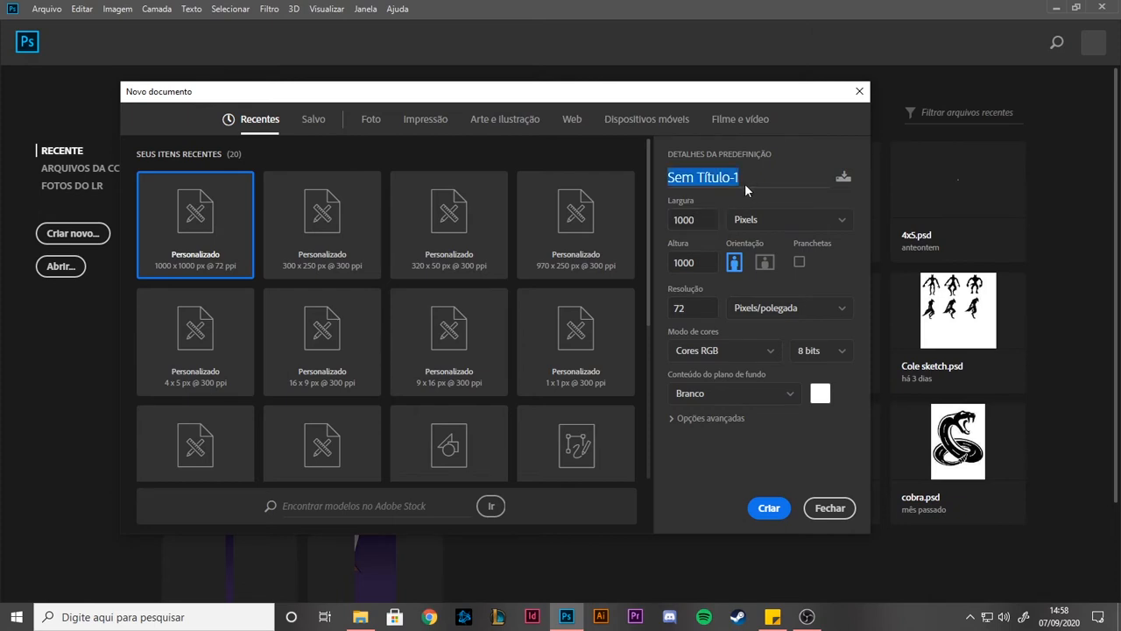
type("dEs")
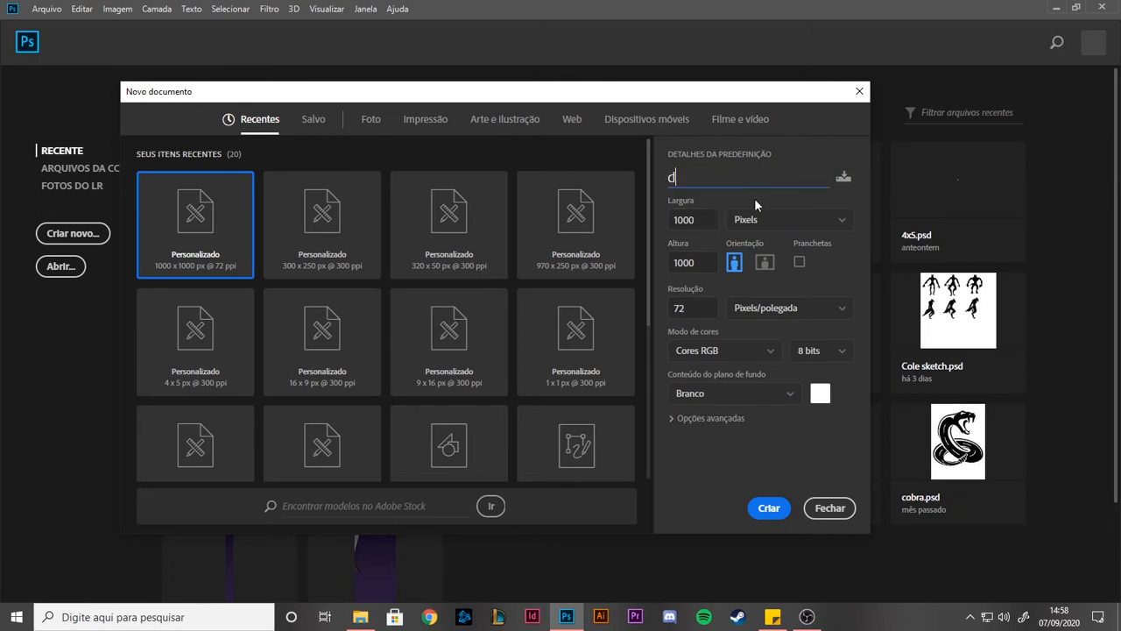
key("BackSpace")
key("BackSpace")
key("BackSpace")
type("desenho")
Step: Create the 1000 x 1000 px, 72 ppi document with the RGB colour mode, after trying Bitmap
left_click(720, 350)
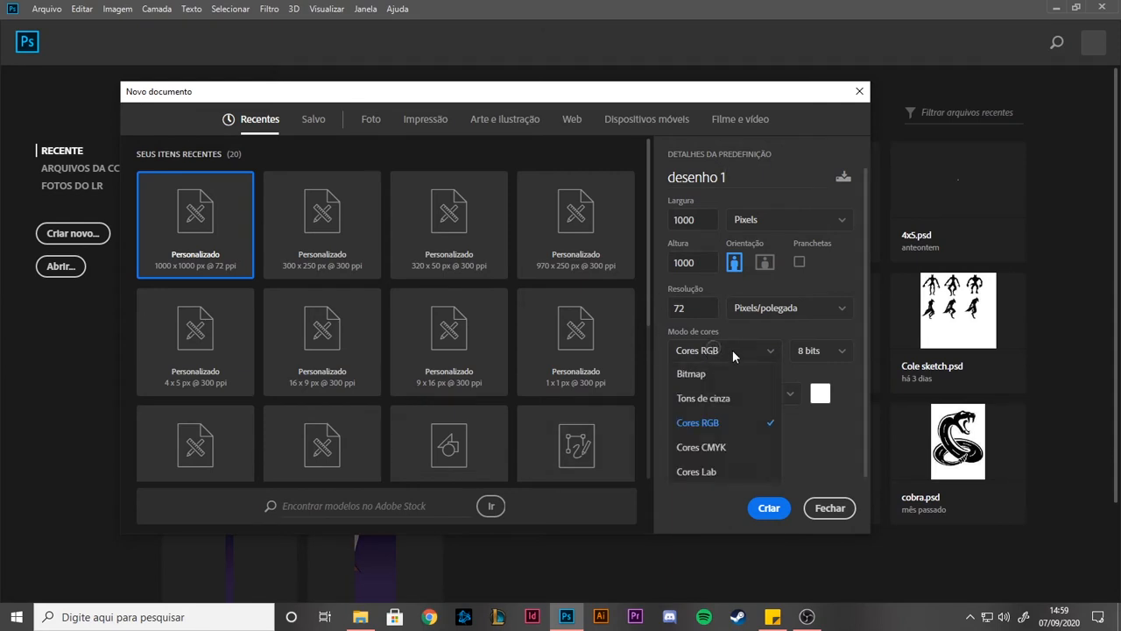
left_click(691, 373)
left_click(736, 350)
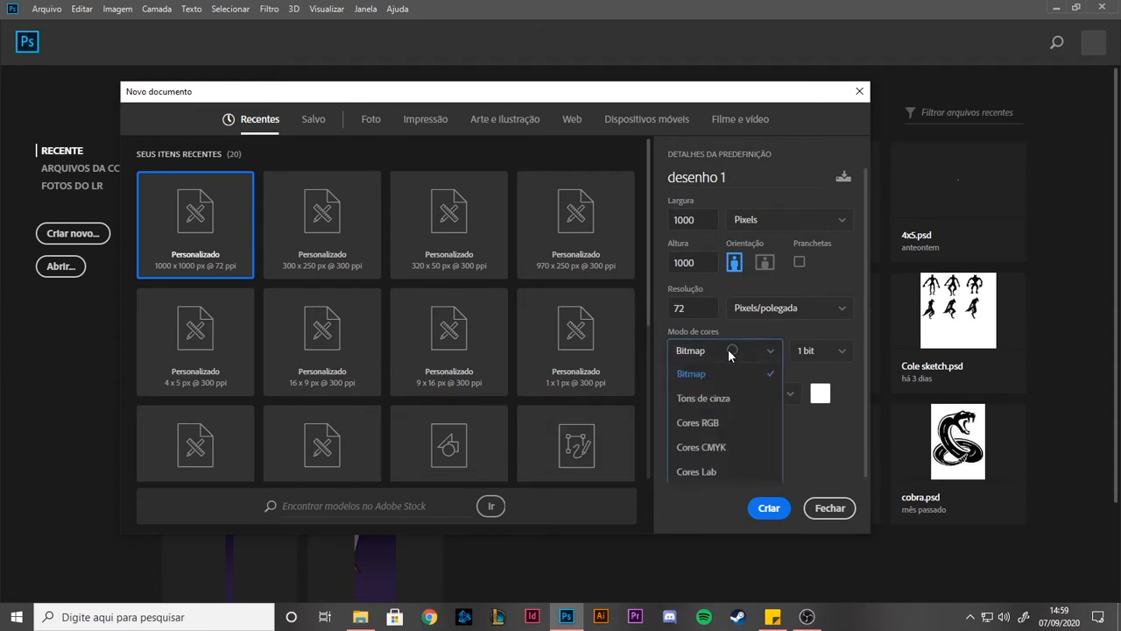
left_click(717, 423)
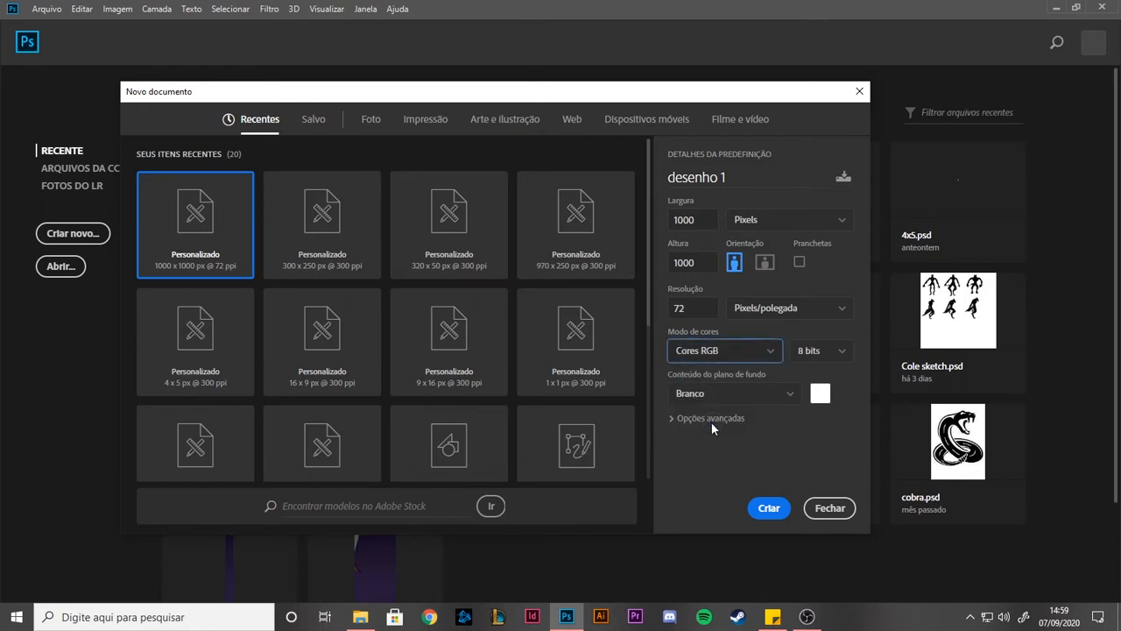
left_click(776, 368)
left_click(774, 366)
left_click(758, 352)
left_click(709, 424)
left_click(763, 506)
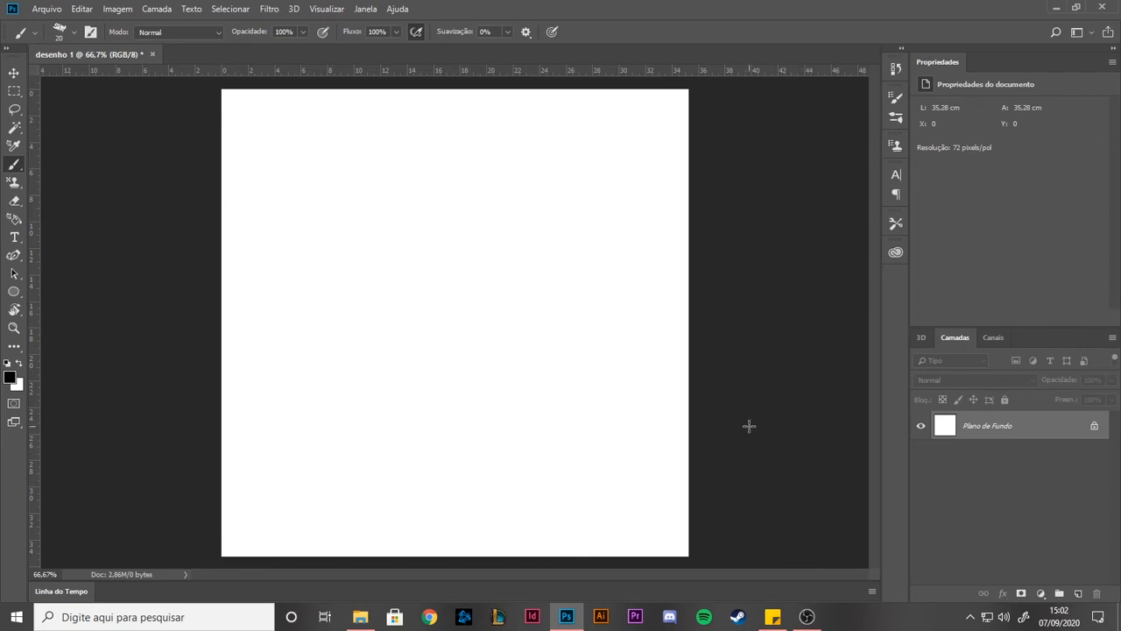
Step: Add a new layer above the Plano de Fundo background and leave the new layer selected for drawing
left_click(1079, 595)
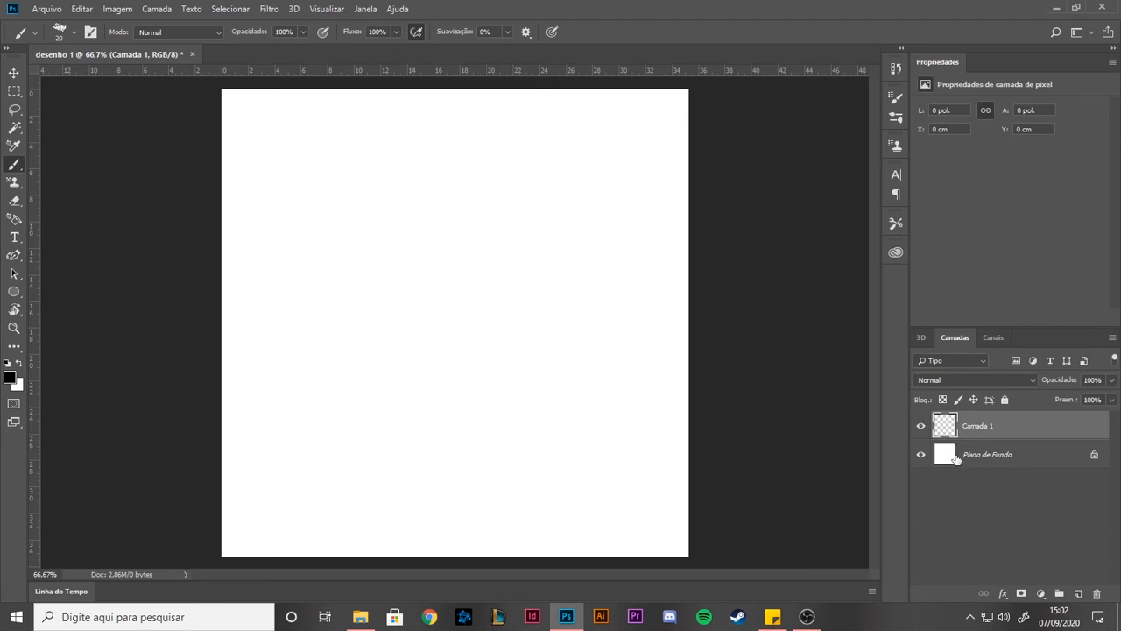
left_click(1004, 463)
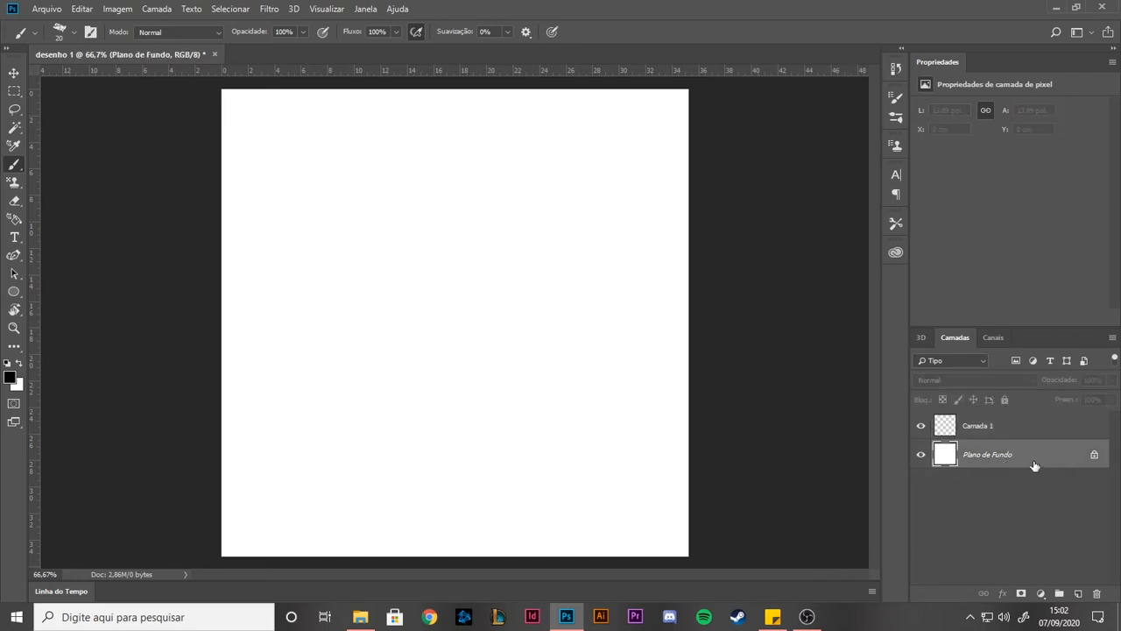
left_click(987, 434)
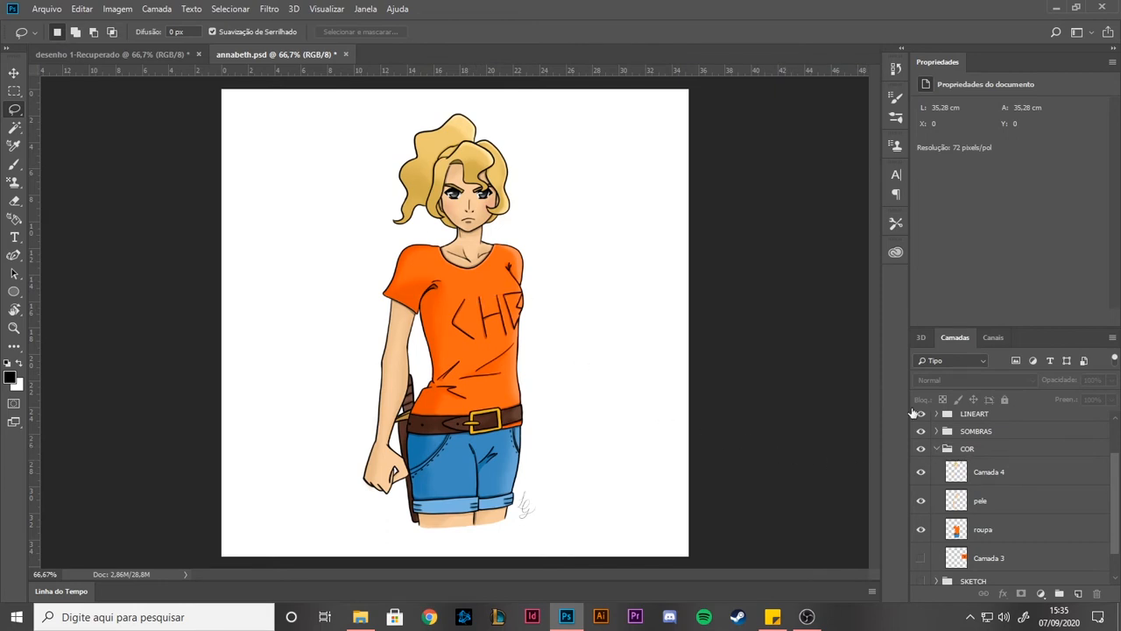
Step: Switch to the Eraser in annabeth.psd and give it the hard round brush (Redondo duro)
key("e")
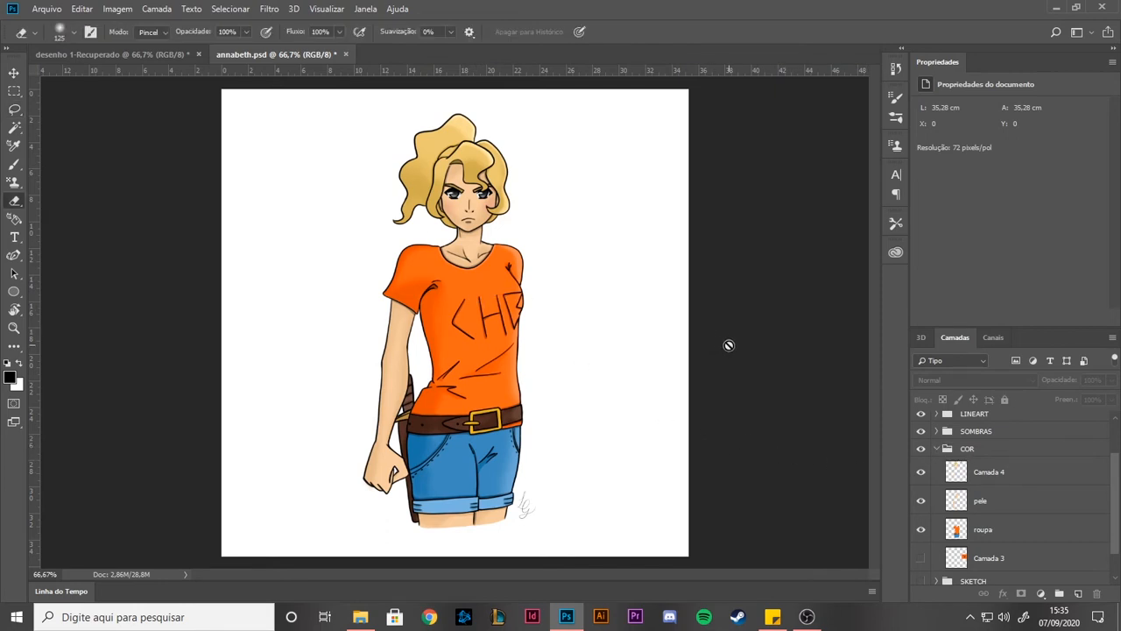
left_click(75, 34)
left_click(115, 238)
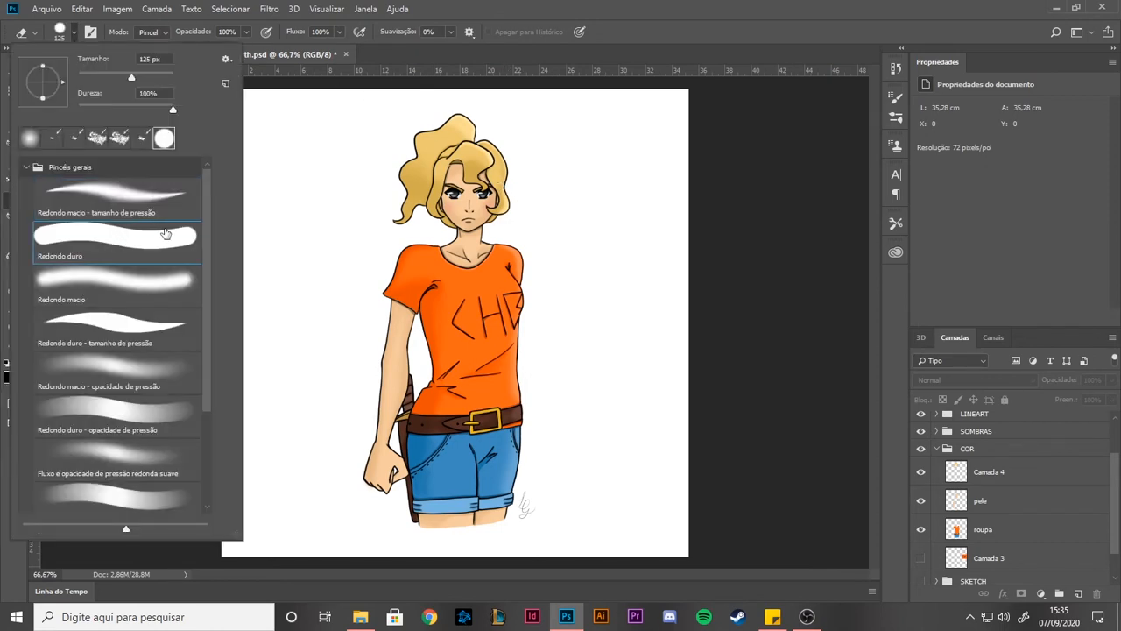
left_click(518, 5)
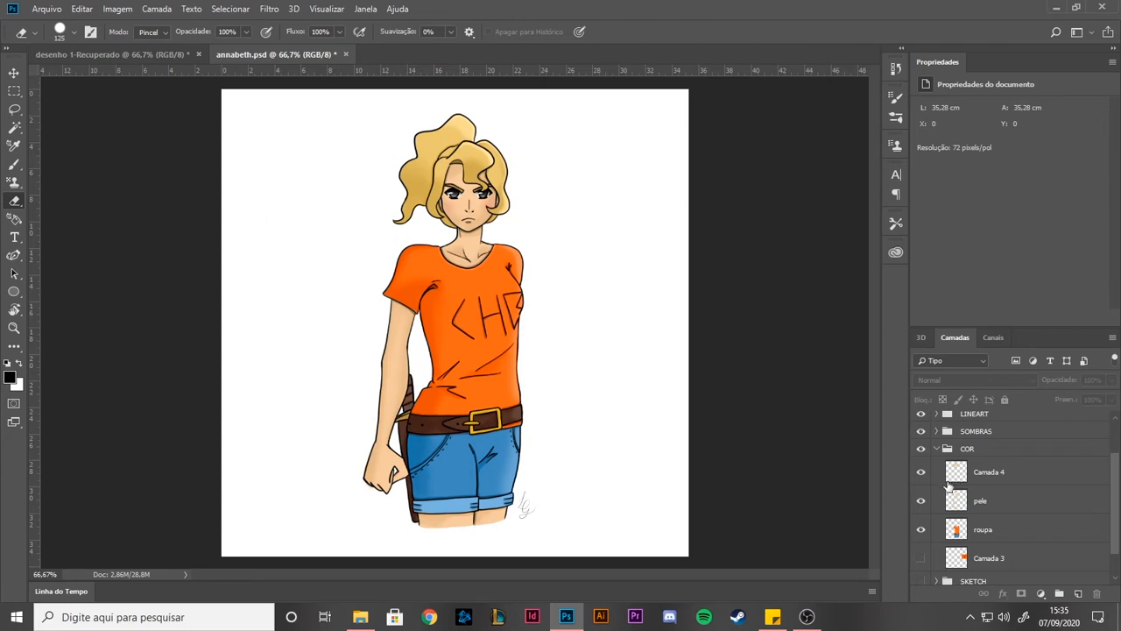
Step: Try erasing the hair outline on the cabelo layer of the LINEART group, and undo the erasing
left_click(935, 414)
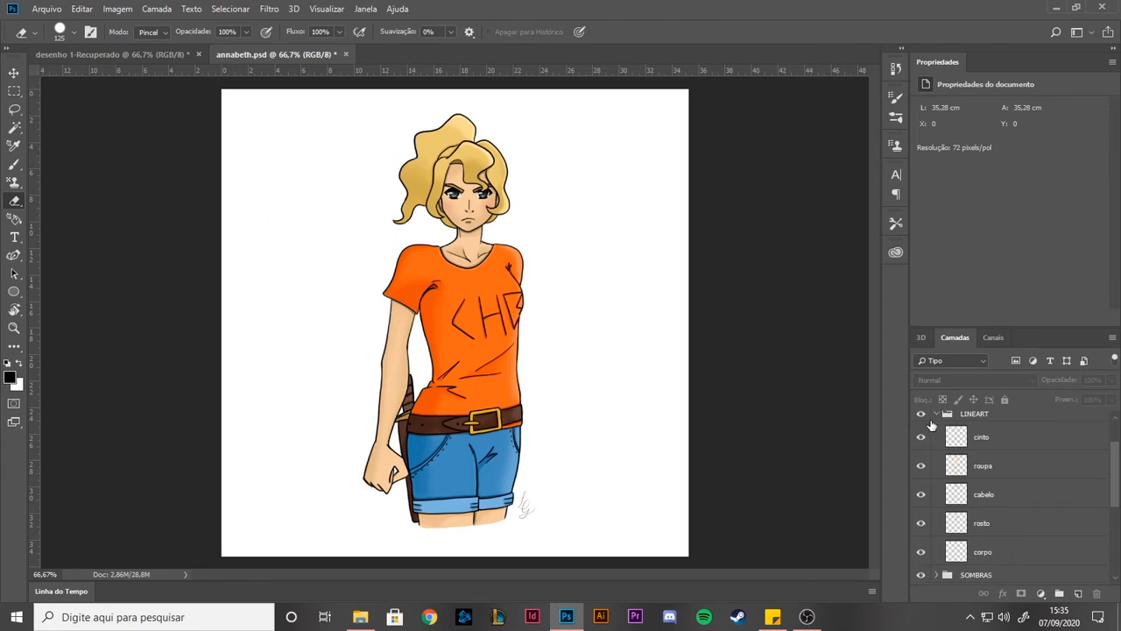
left_click(974, 484)
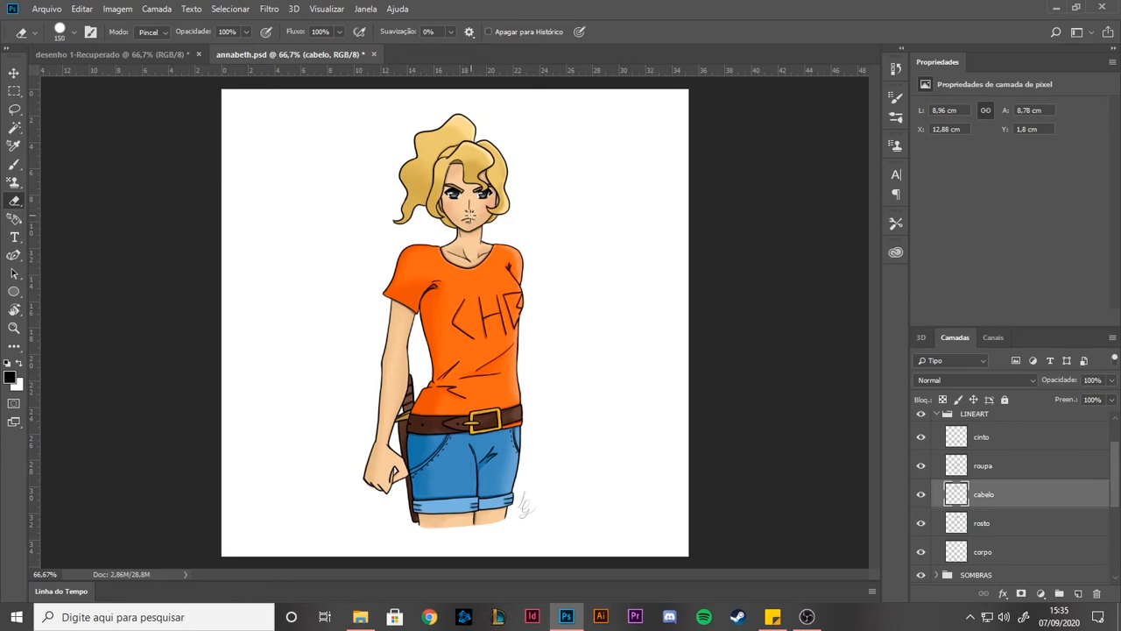
mouse_move(492, 205)
left_mouse_down()
mouse_move(499, 158)
mouse_move(422, 218)
mouse_move(485, 123)
mouse_move(362, 206)
left_mouse_up()
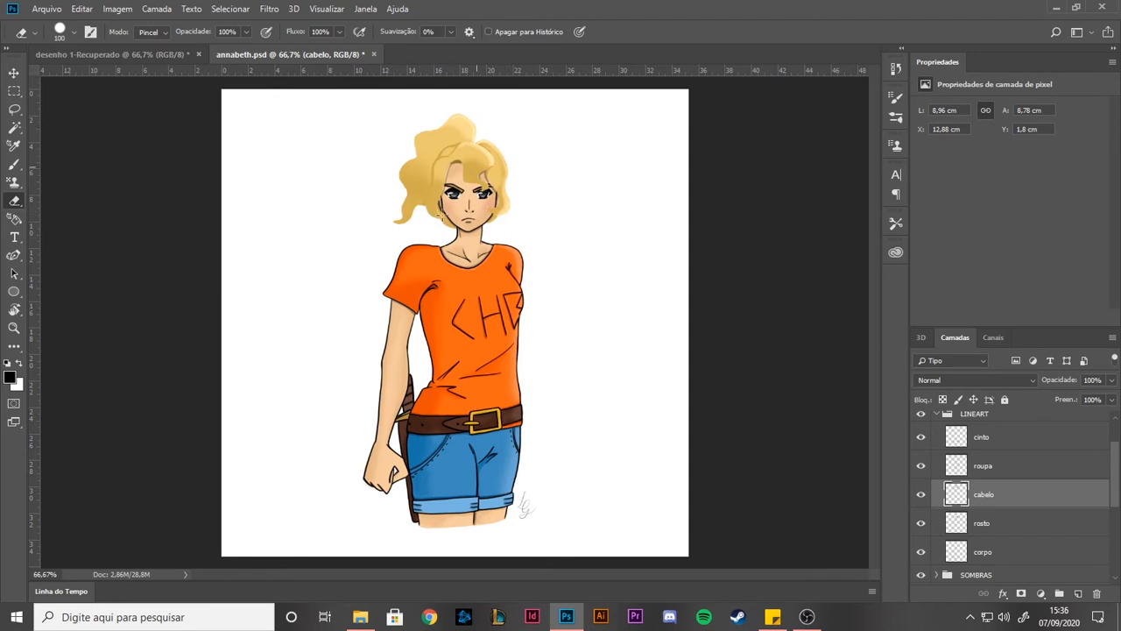
left_click_drag(412, 209, 401, 209)
key("ctrl+z")
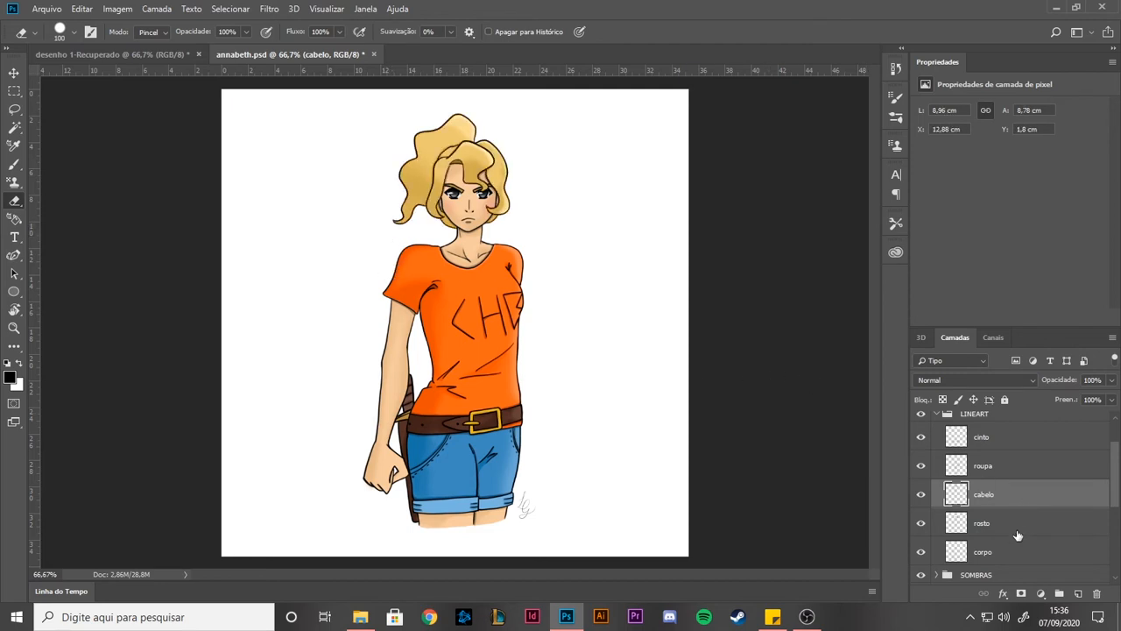
Step: Try erasing shading along the arm on the multiply layer of the SOMBRAS group, and undo it
left_click(937, 415)
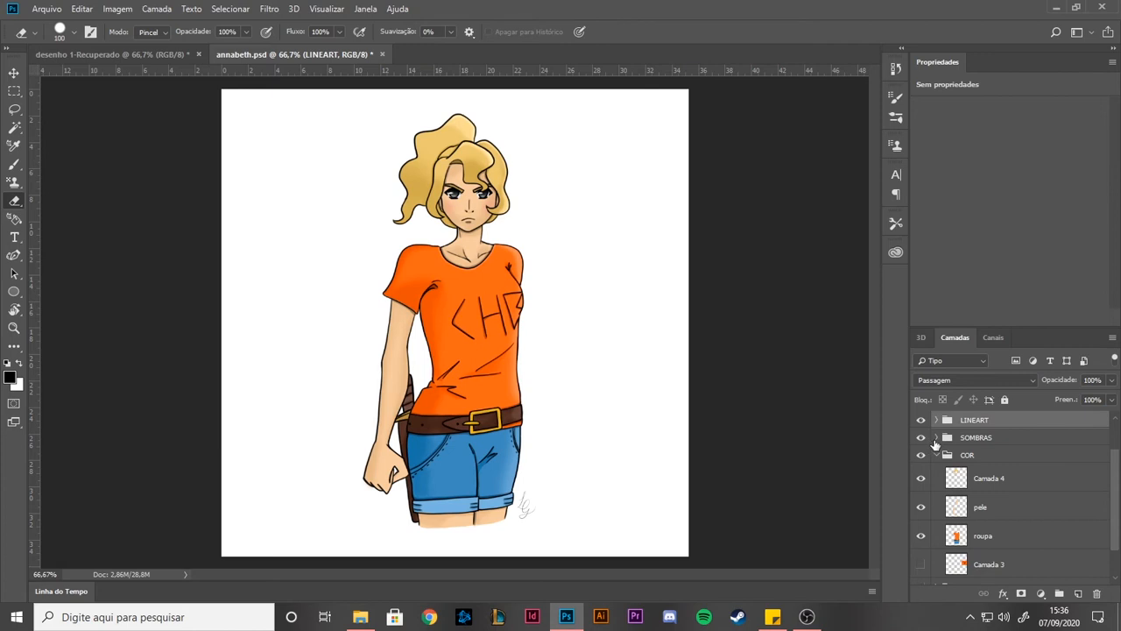
left_click(936, 438)
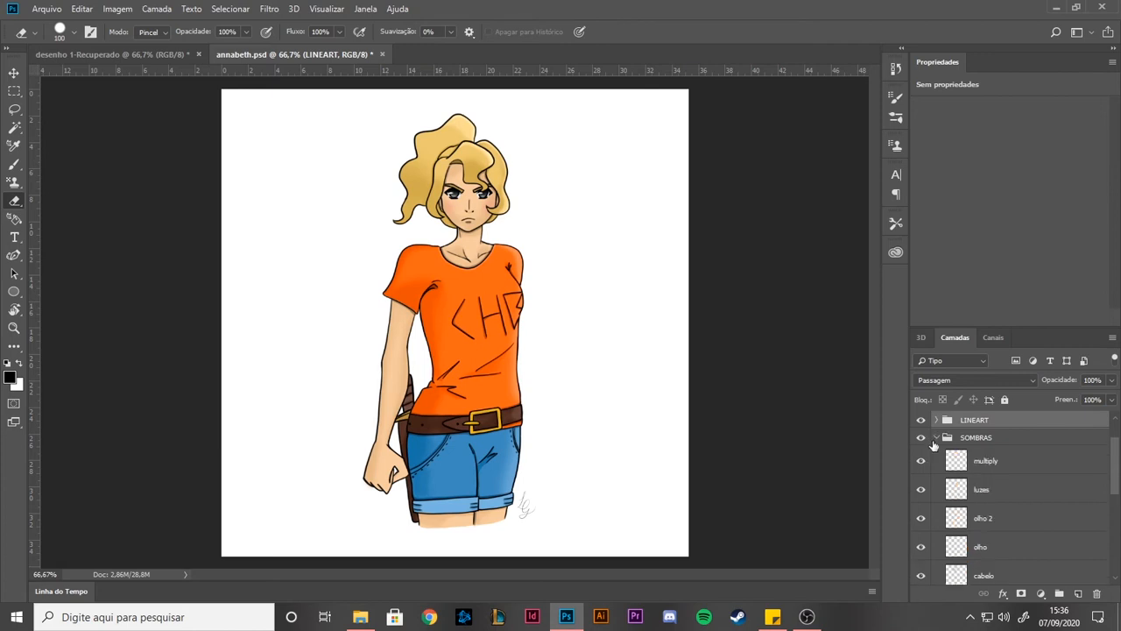
left_click(1014, 464)
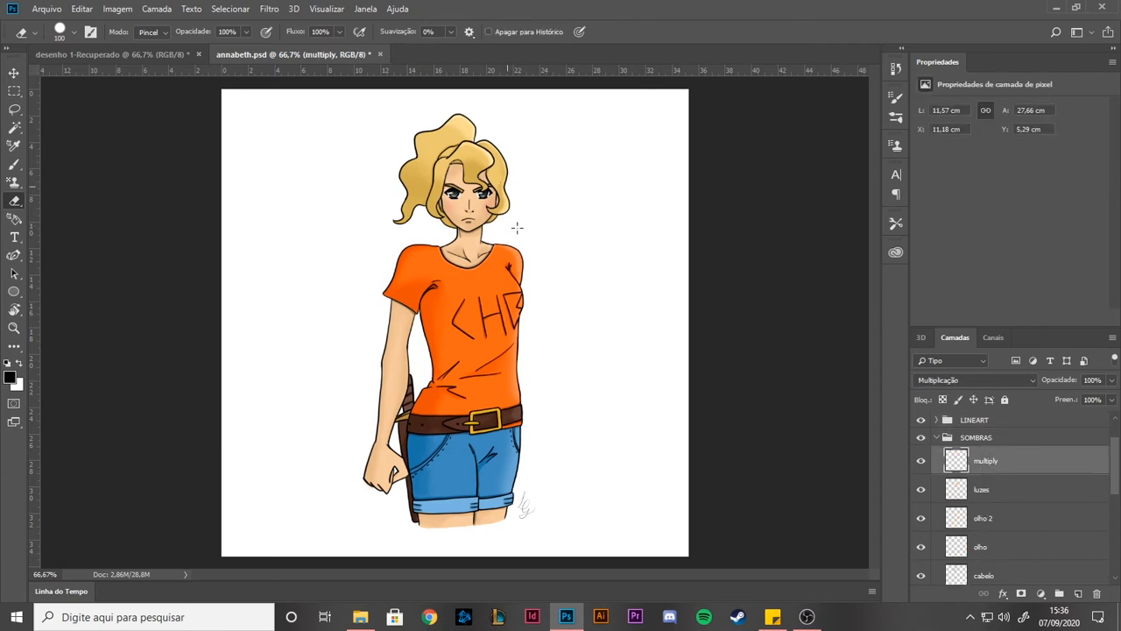
mouse_move(391, 299)
left_mouse_down()
mouse_move(382, 375)
mouse_move(426, 464)
mouse_move(361, 467)
mouse_move(386, 438)
left_mouse_up()
key("ctrl+z")
Step: Try erasing the shirt and shorts colour on the roupa layer of the COR group, and undo it
left_click_drag(1109, 477, 1113, 541)
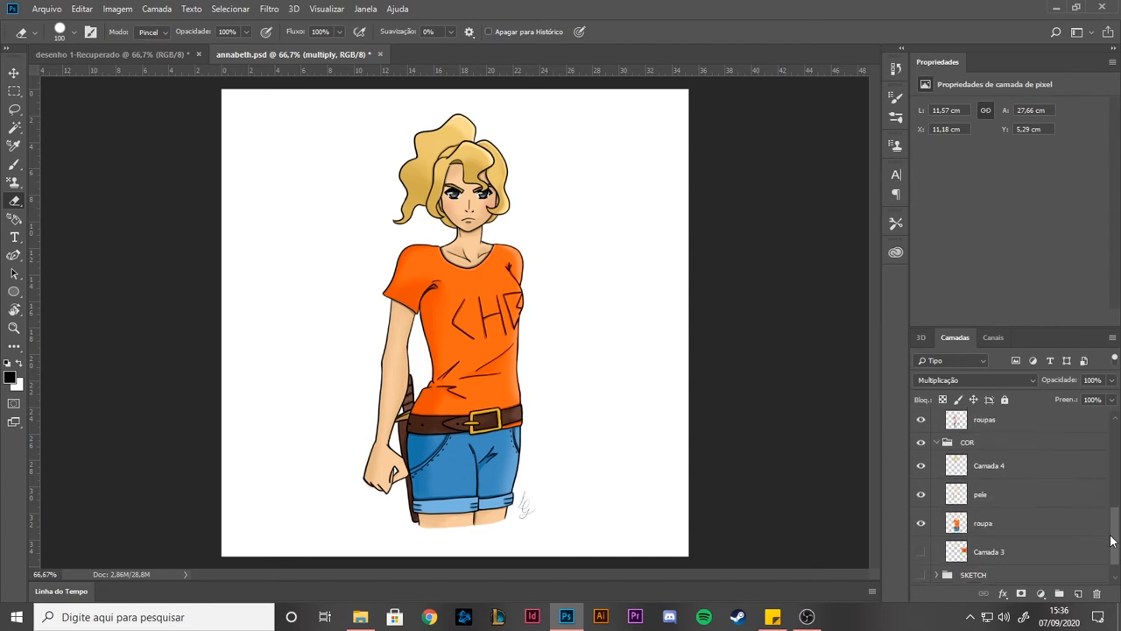
left_click(984, 525)
mouse_move(480, 203)
left_mouse_down()
mouse_move(404, 234)
mouse_move(486, 328)
mouse_move(476, 357)
mouse_move(528, 422)
mouse_move(489, 431)
mouse_move(498, 510)
mouse_move(430, 518)
left_mouse_up()
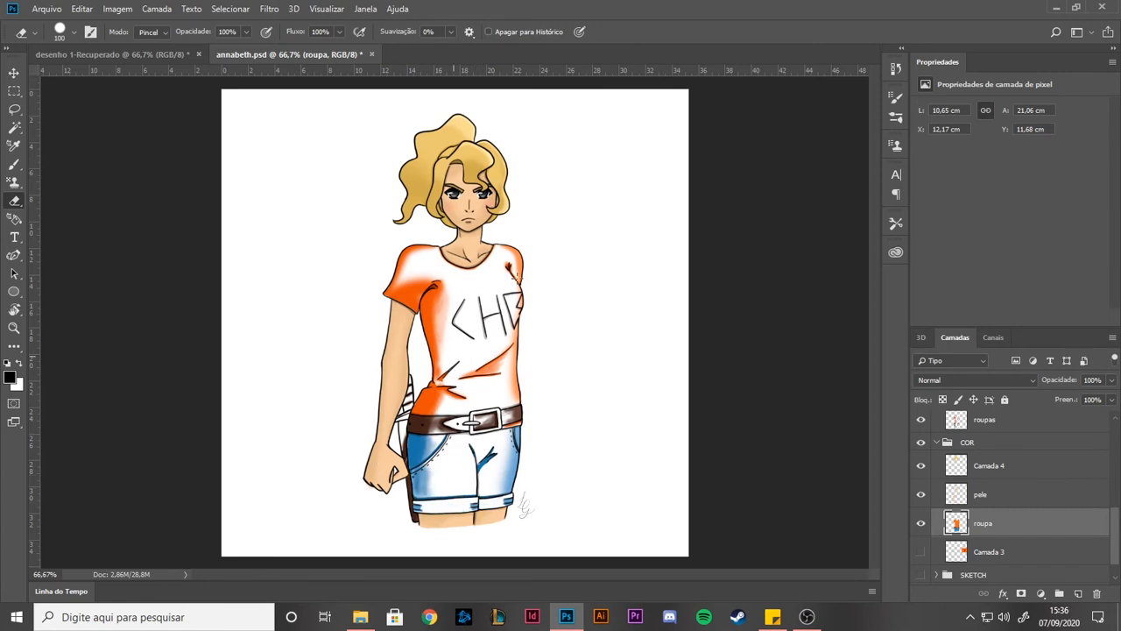
key("ctrl+z")
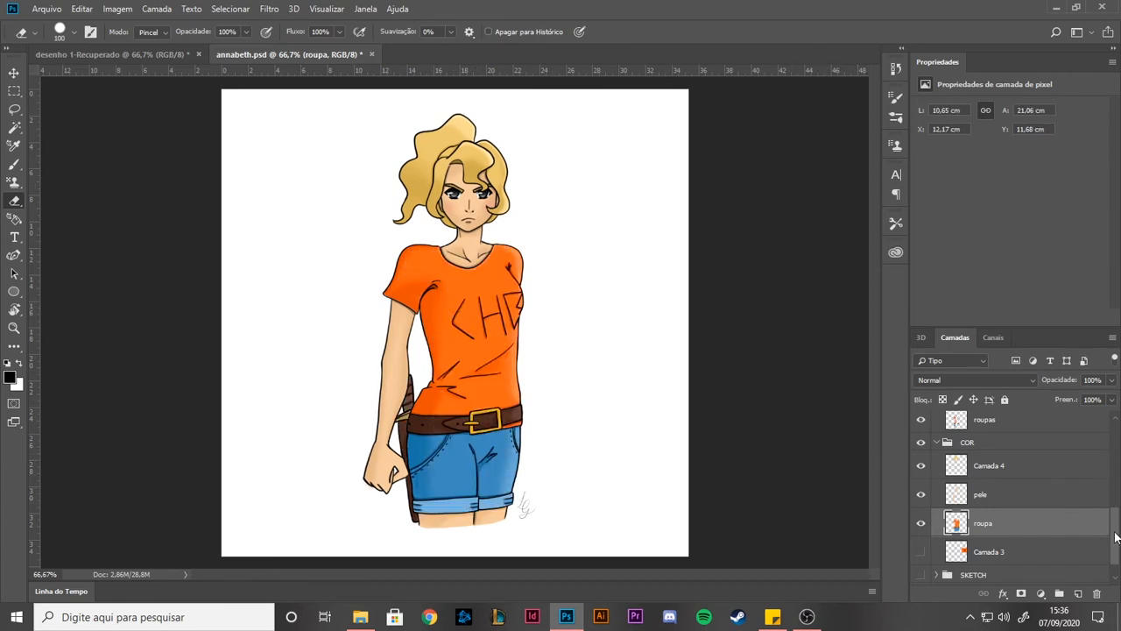
left_click_drag(1116, 537, 1117, 507)
left_click(937, 533)
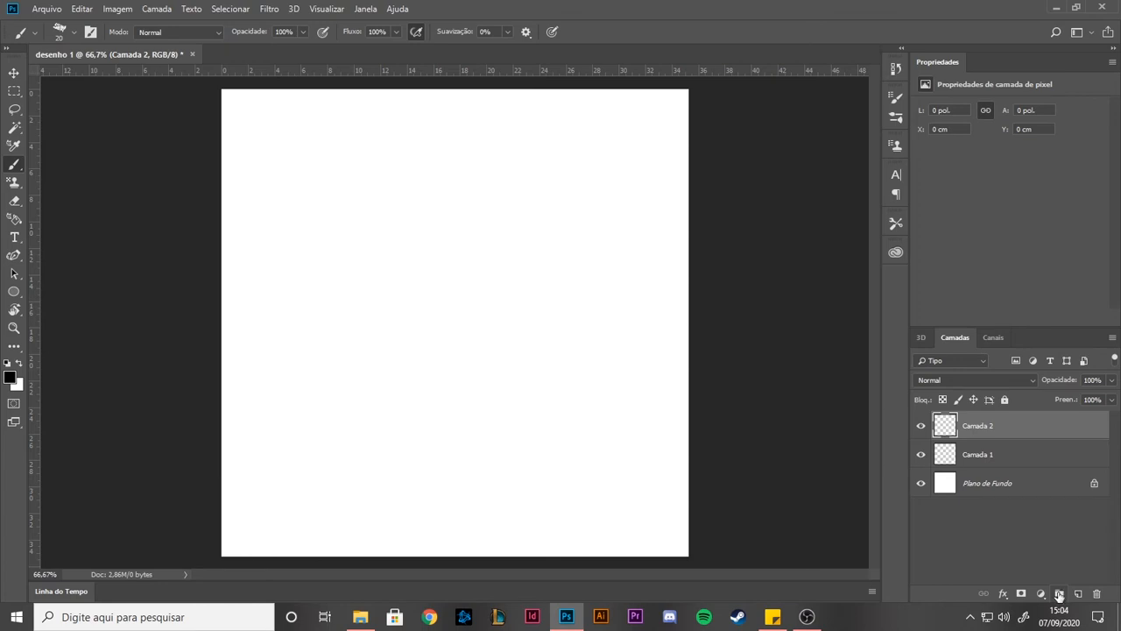
Step: Create a layer group in desenho 1 and move Camada 2 into it, collapsing and expanding the group
left_click(1059, 594)
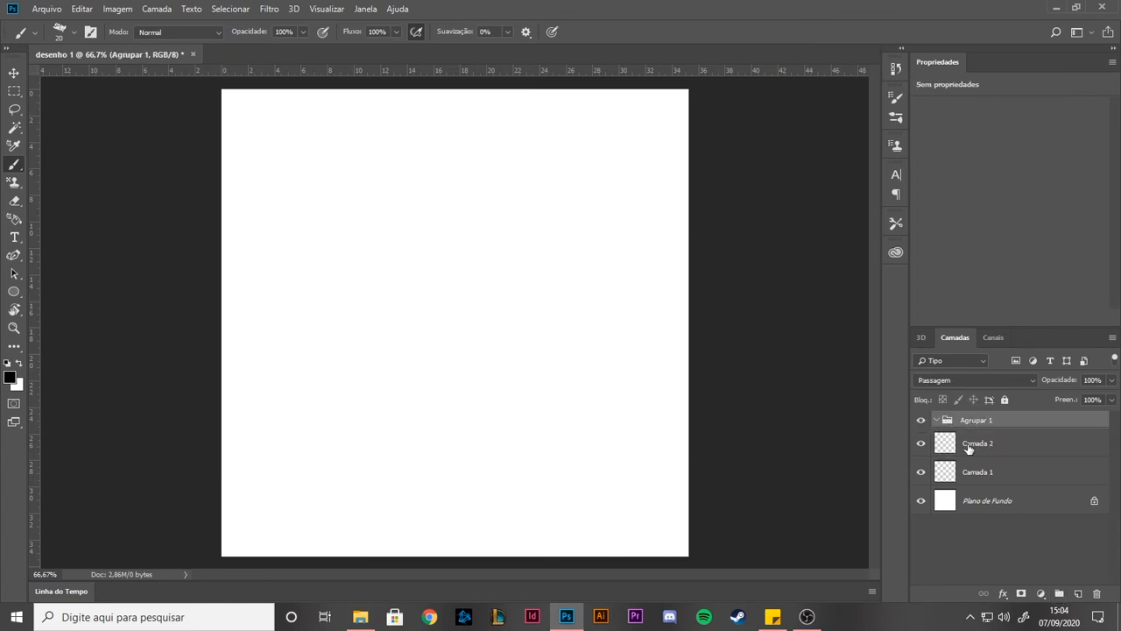
left_click_drag(963, 445, 969, 422)
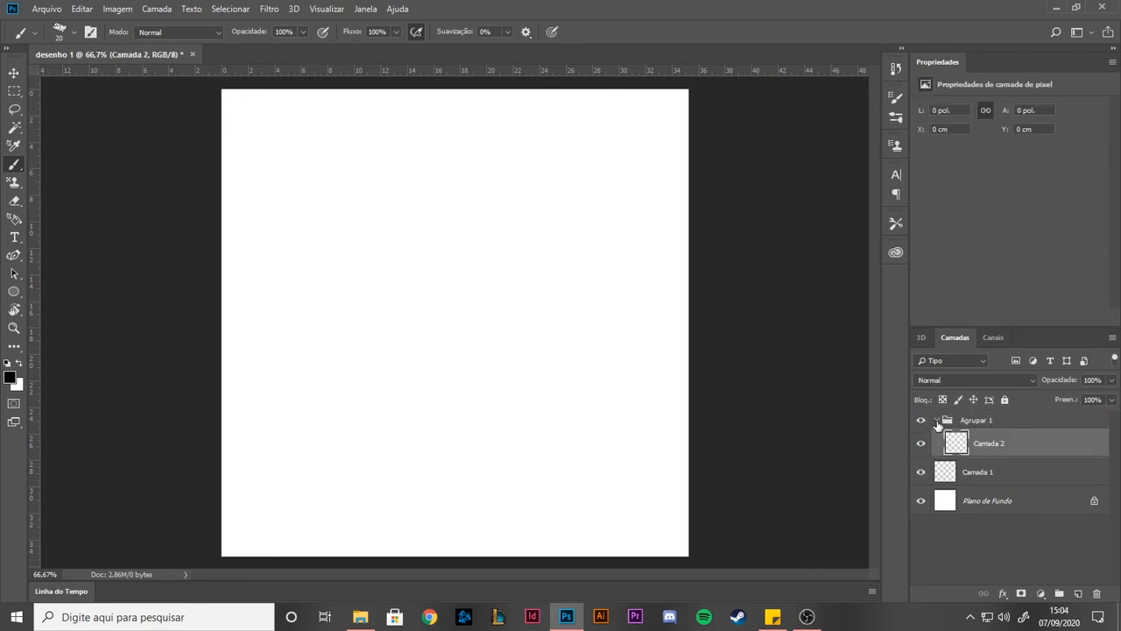
left_click(938, 423)
left_click(938, 423)
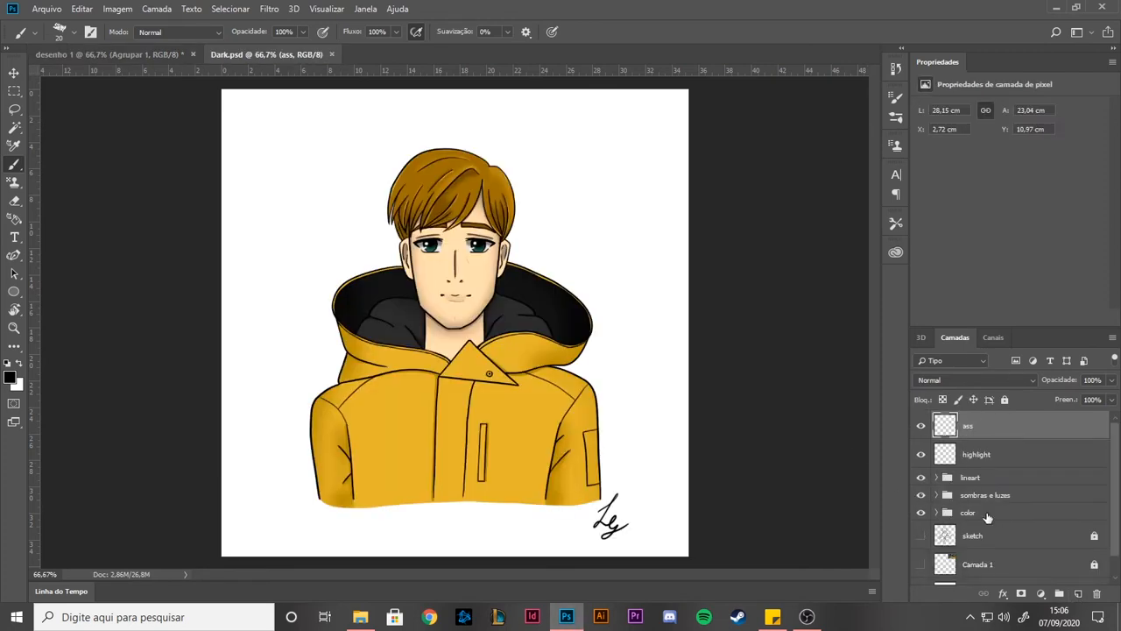
Step: Expand the color group in Dark.psd, examine how its layers are organised, and collapse it again
left_click_drag(1114, 513, 1117, 536)
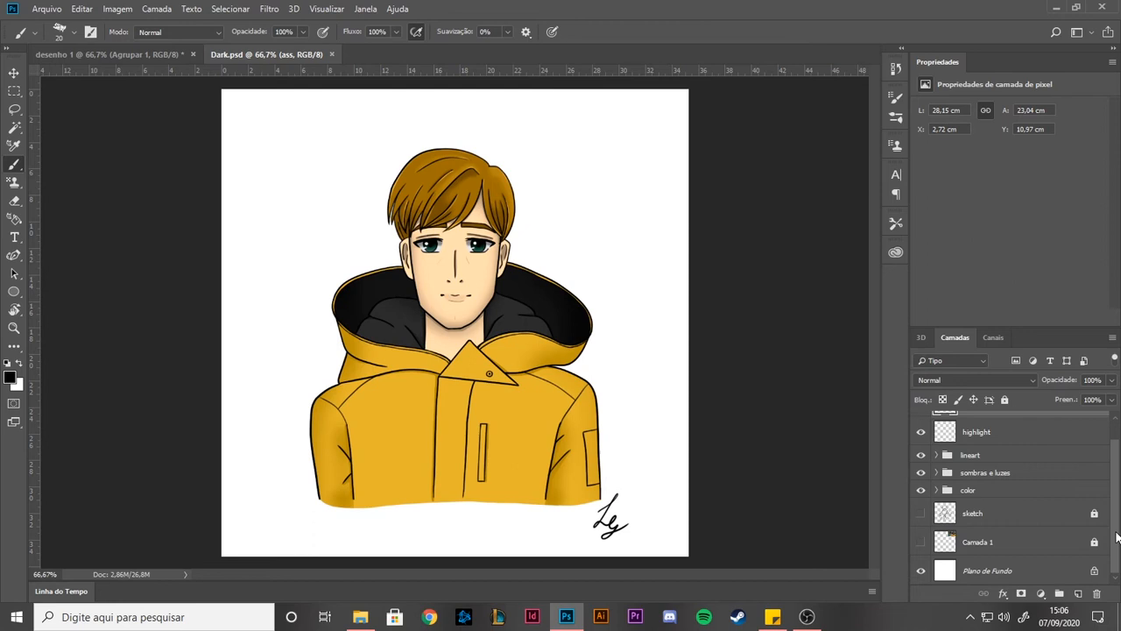
left_click(938, 492)
left_click_drag(1116, 480, 1114, 511)
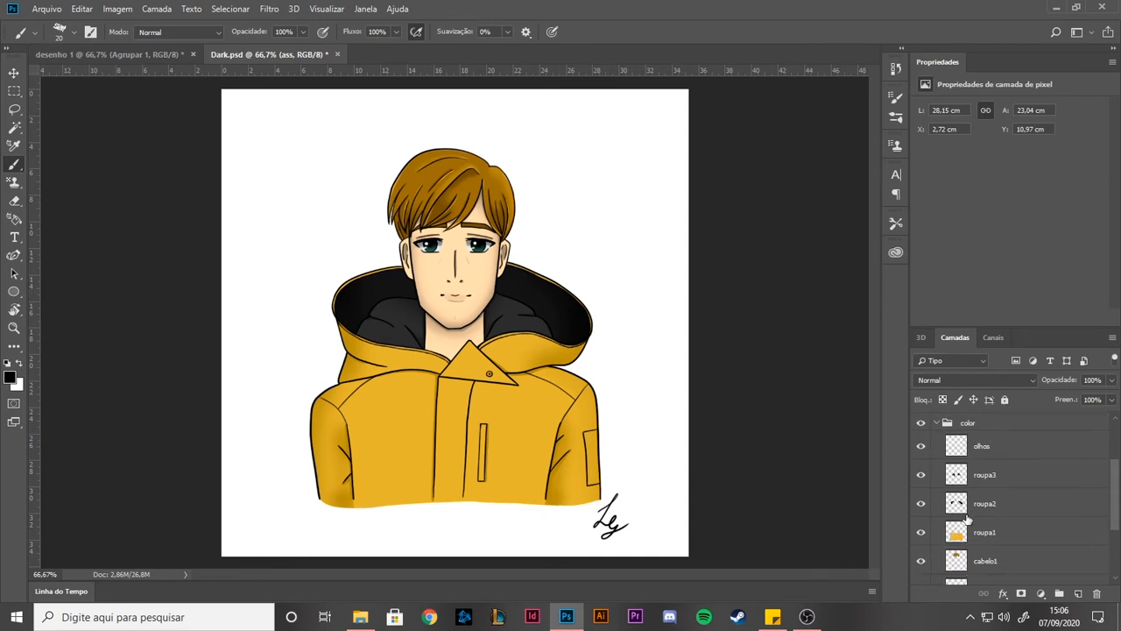
left_click(936, 422)
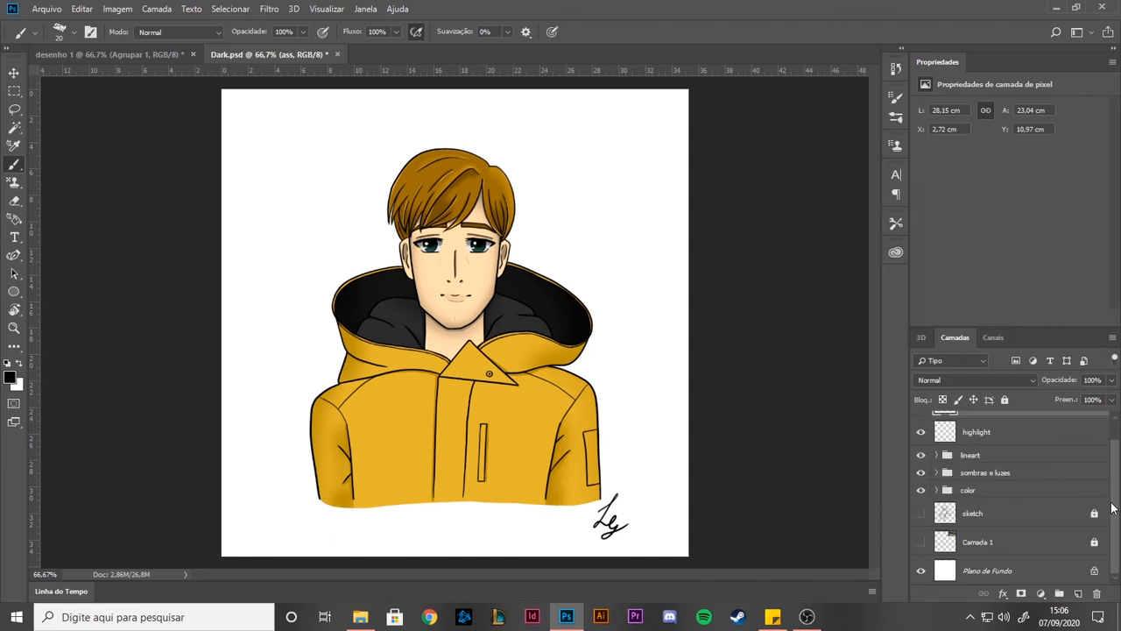
scroll(1116, 501, "up", 1)
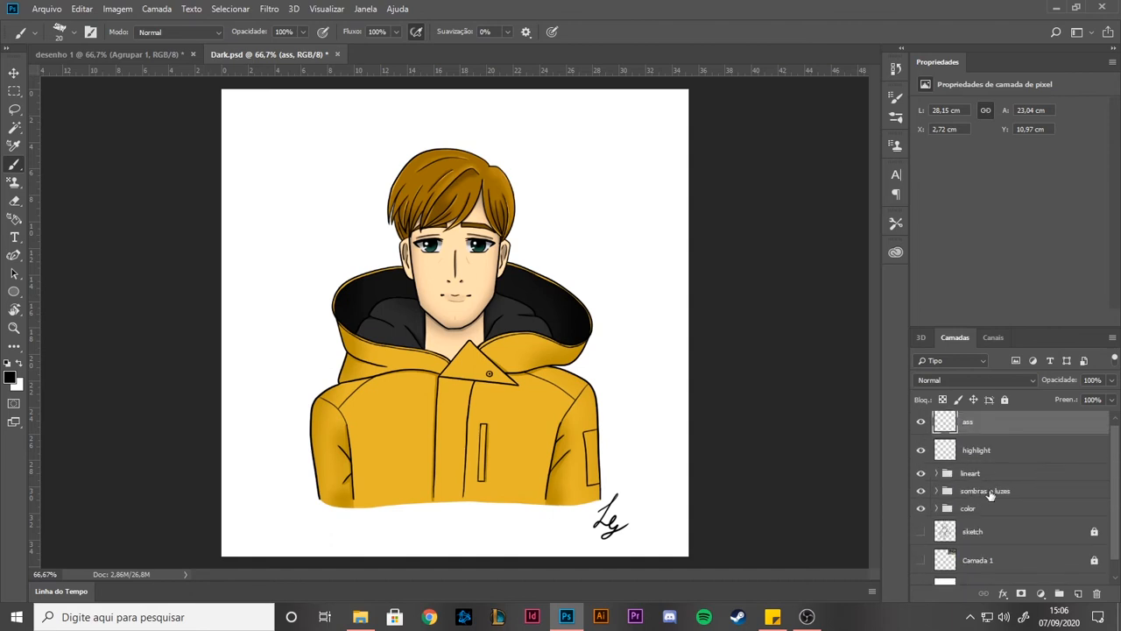
Step: Hide the lineart, sombras e luzes and color groups one by one, and show all three again
left_click(920, 475)
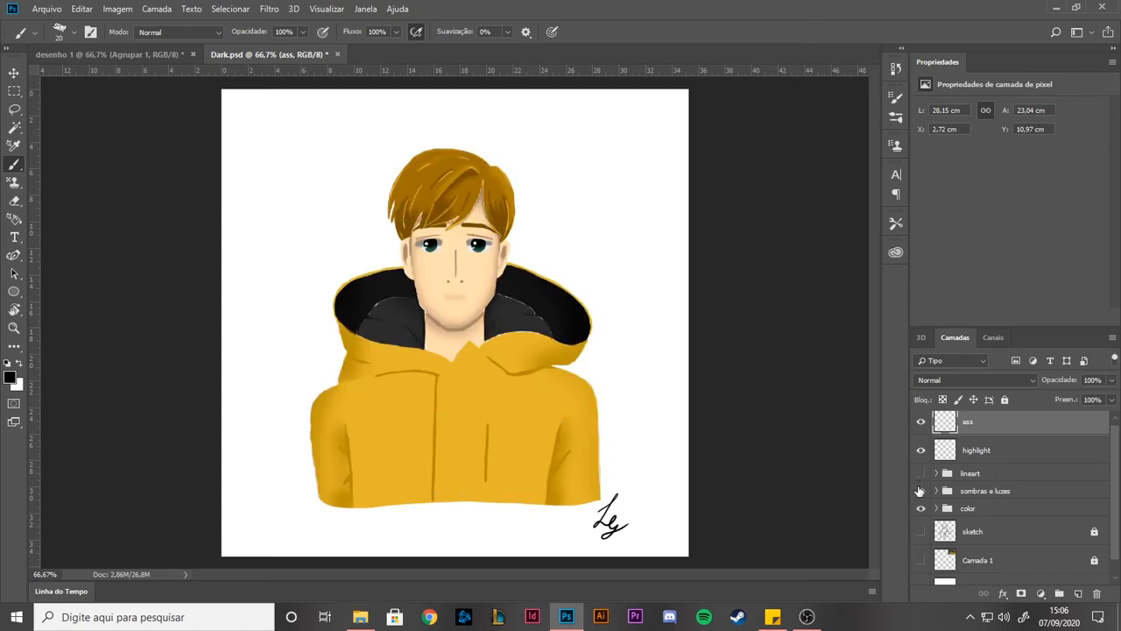
left_click(921, 491)
left_click(920, 508)
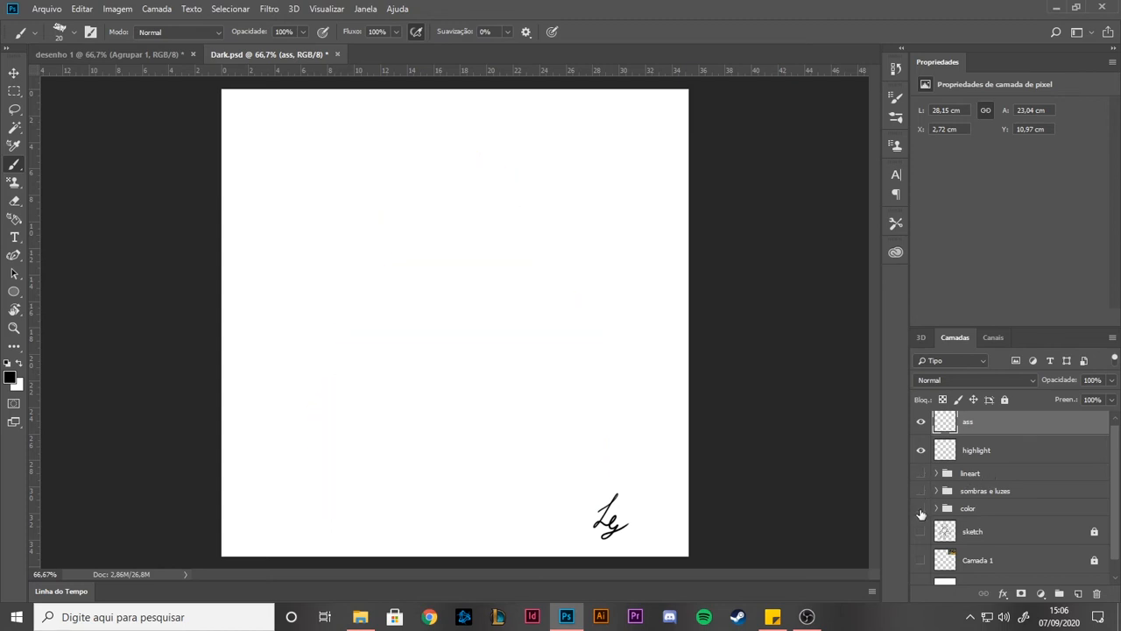
left_click(921, 509)
left_click(921, 492)
left_click(920, 474)
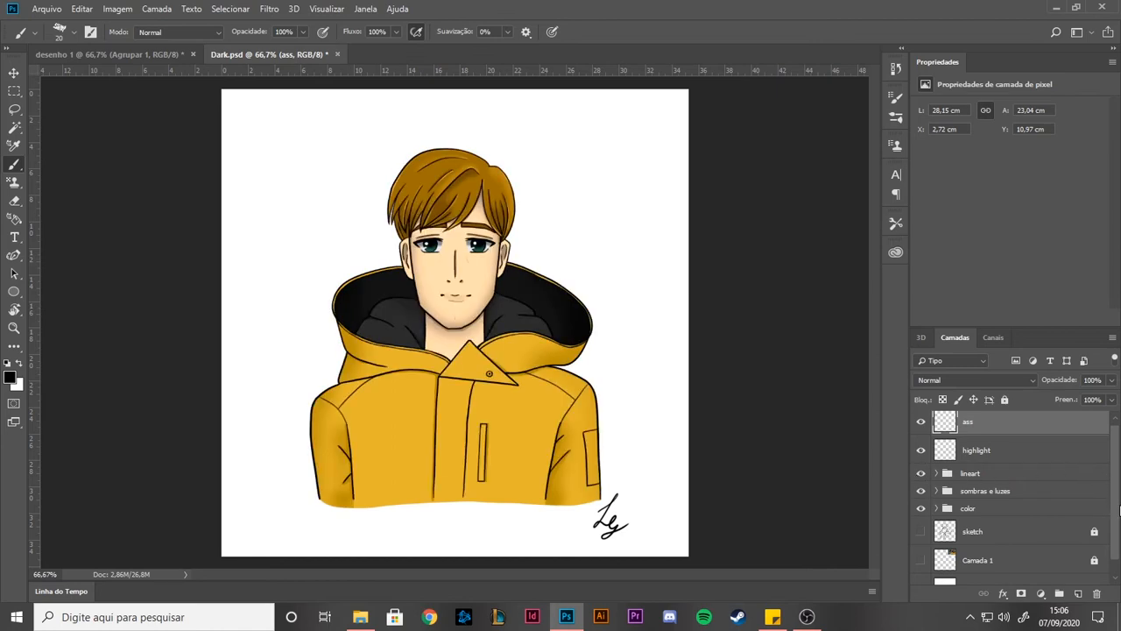
mouse_move(1120, 511)
left_mouse_down()
mouse_move(1119, 523)
mouse_move(1109, 502)
left_mouse_up()
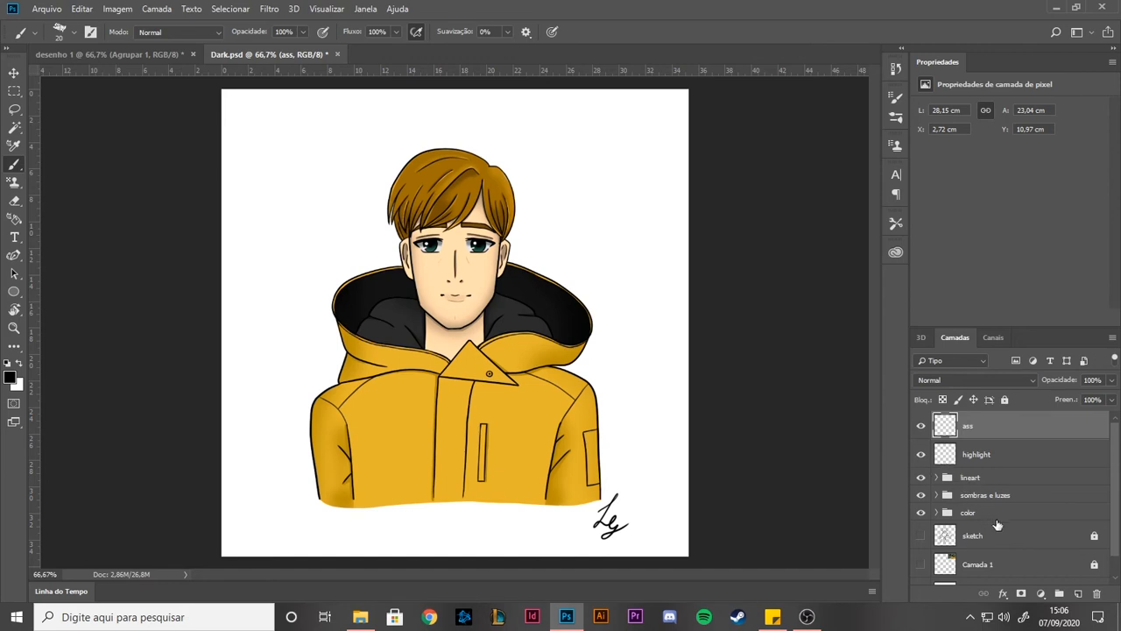
mouse_move(1117, 515)
left_mouse_down()
mouse_move(1112, 537)
mouse_move(1119, 509)
left_mouse_up()
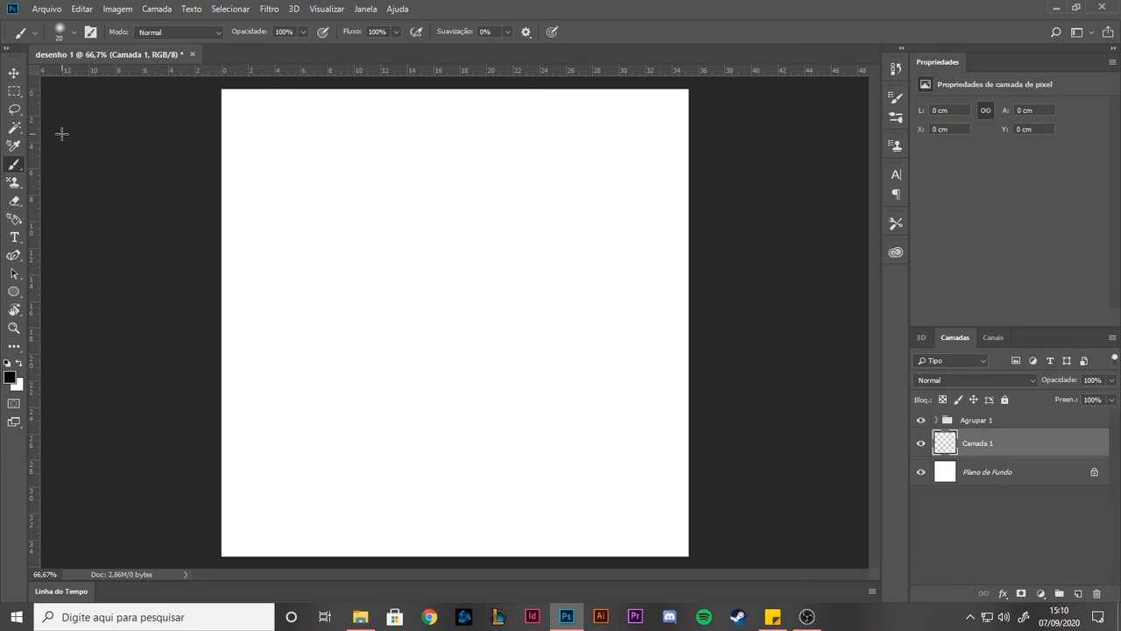
Step: Paint a wavy stroke about 15 cm wide on Camada 1 of desenho 1 with the 20 px Redondo macio - tamanho de pressão brush
left_click(75, 31)
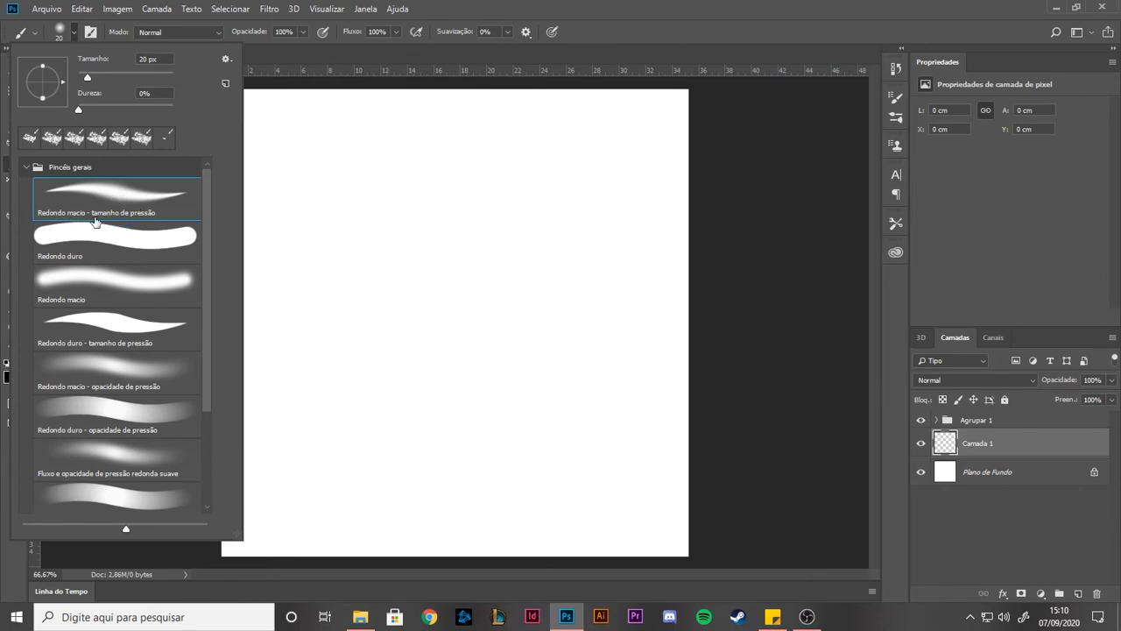
mouse_move(208, 231)
left_mouse_down()
mouse_move(206, 246)
mouse_move(210, 214)
left_mouse_up()
left_click(457, 6)
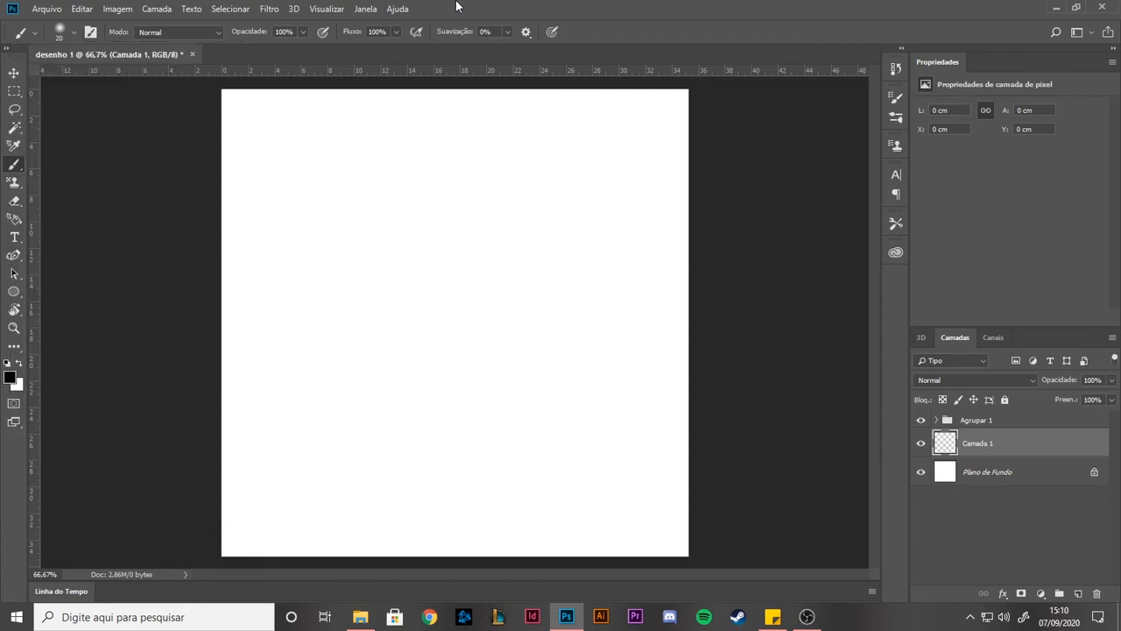
mouse_move(311, 200)
left_mouse_down()
mouse_move(334, 228)
mouse_move(458, 232)
mouse_move(506, 271)
left_mouse_up()
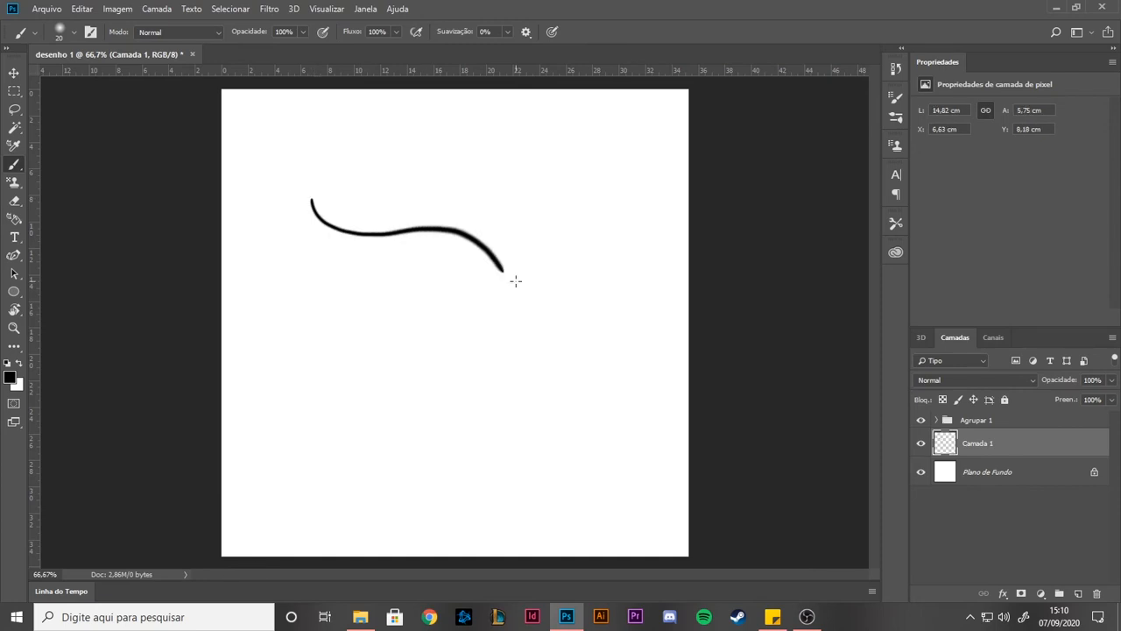
Step: Paint a slanted stroke just below the first one with the 20 px Redondo duro brush
left_click(75, 33)
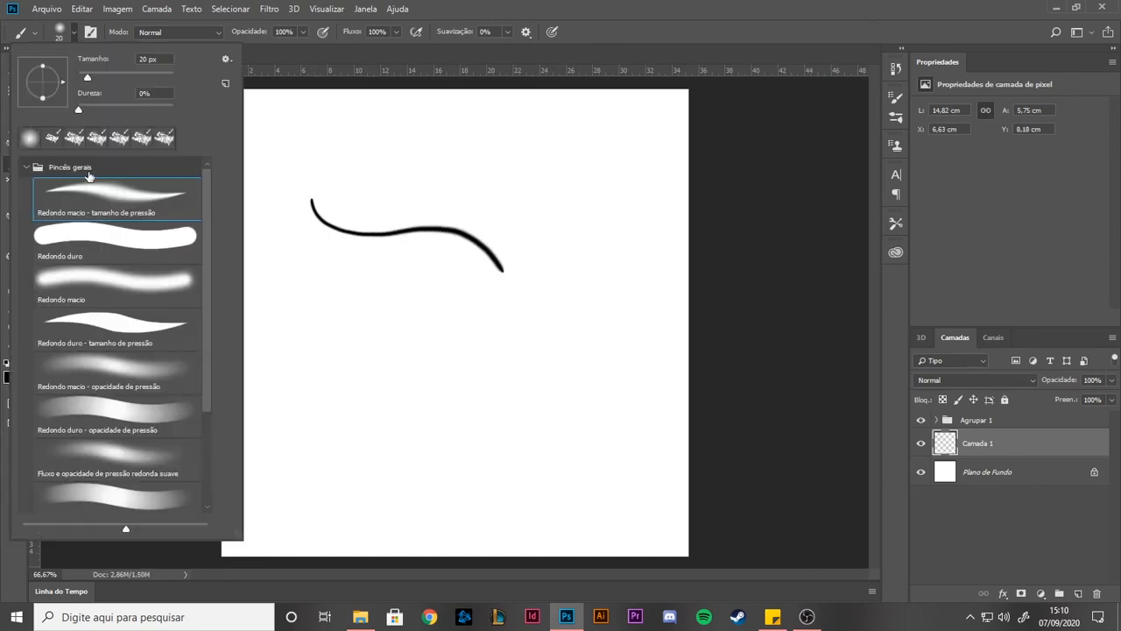
left_click(91, 245)
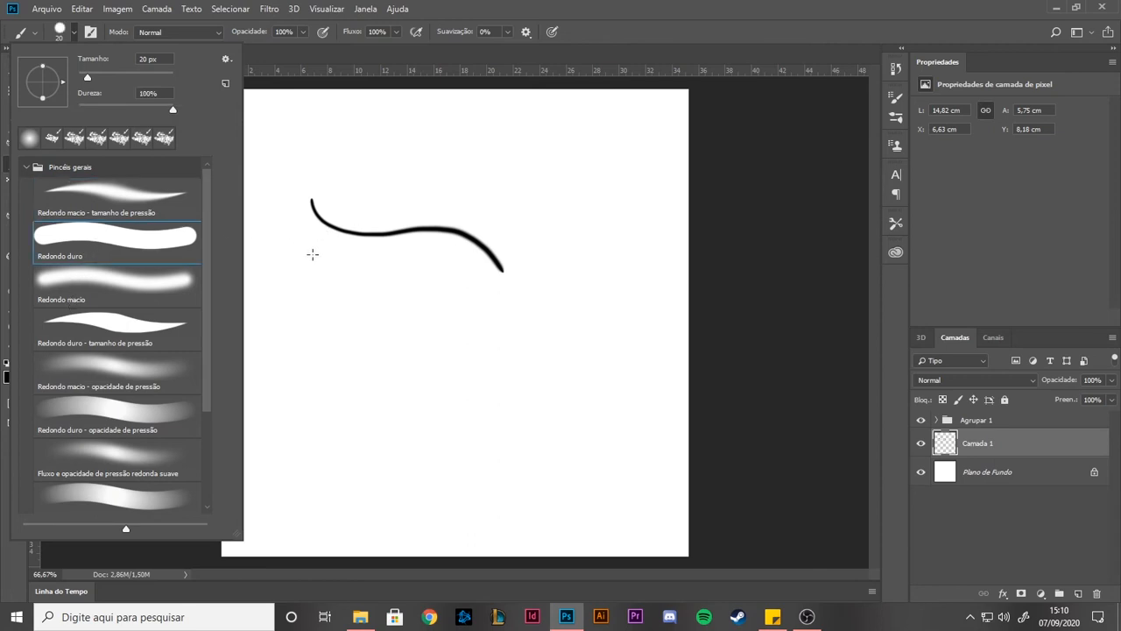
left_click(313, 256)
left_click_drag(301, 256, 460, 296)
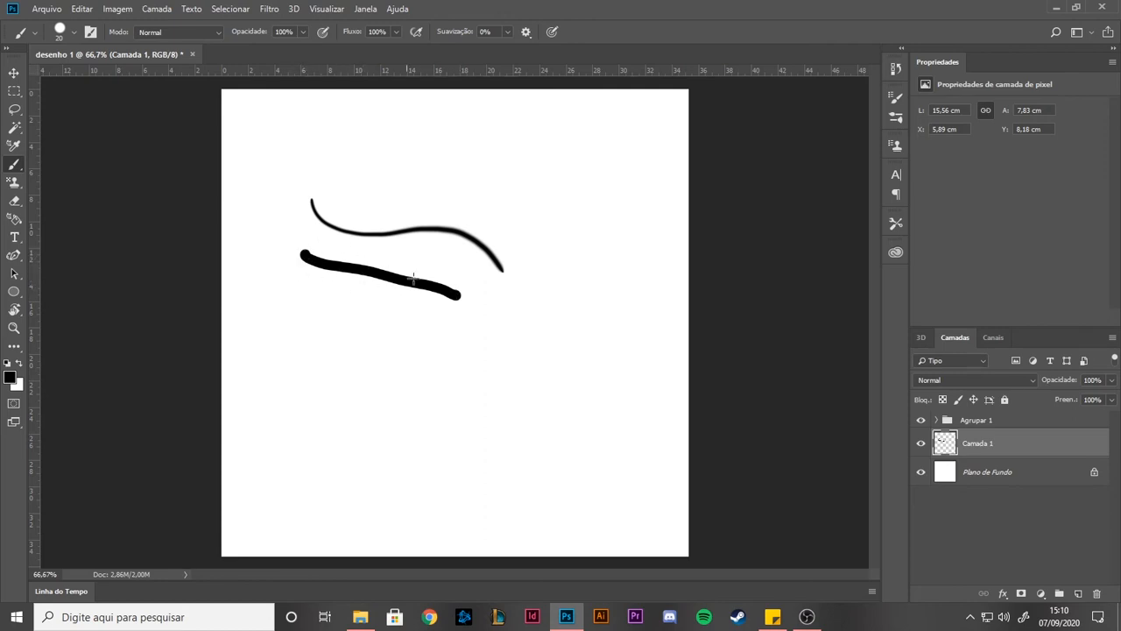
Step: Paint a long looping stroke across the middle of the canvas with the 20 px Redondo duro - tamanho de pressão brush
left_click(73, 33)
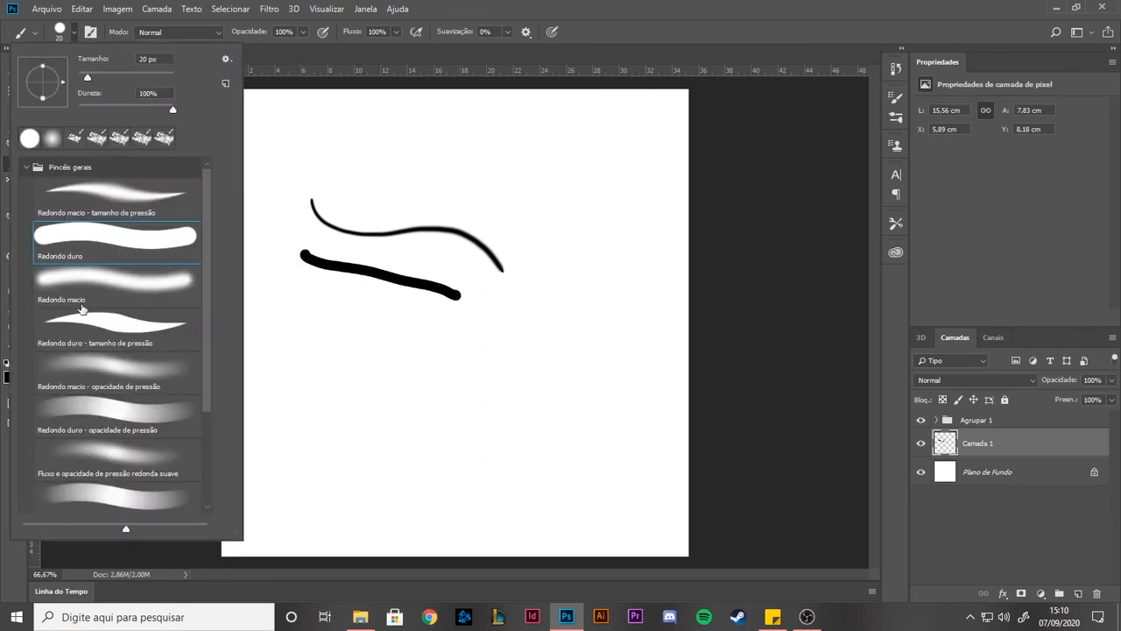
left_click(87, 333)
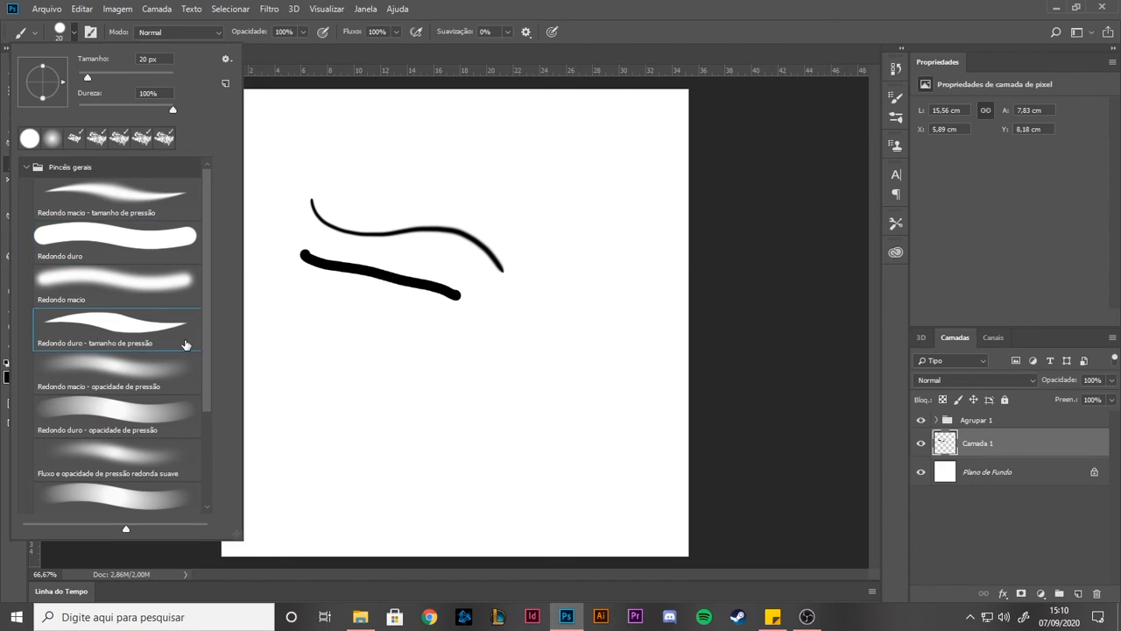
left_click(291, 333)
mouse_move(291, 333)
left_mouse_down()
mouse_move(370, 342)
mouse_move(475, 388)
mouse_move(538, 324)
left_mouse_up()
Step: Choose the Lápis carvão grosso adicional de Kyle brush from Pincéis de Mídia a Seco and paint a thick stroke near the canvas bottom
left_click(69, 34)
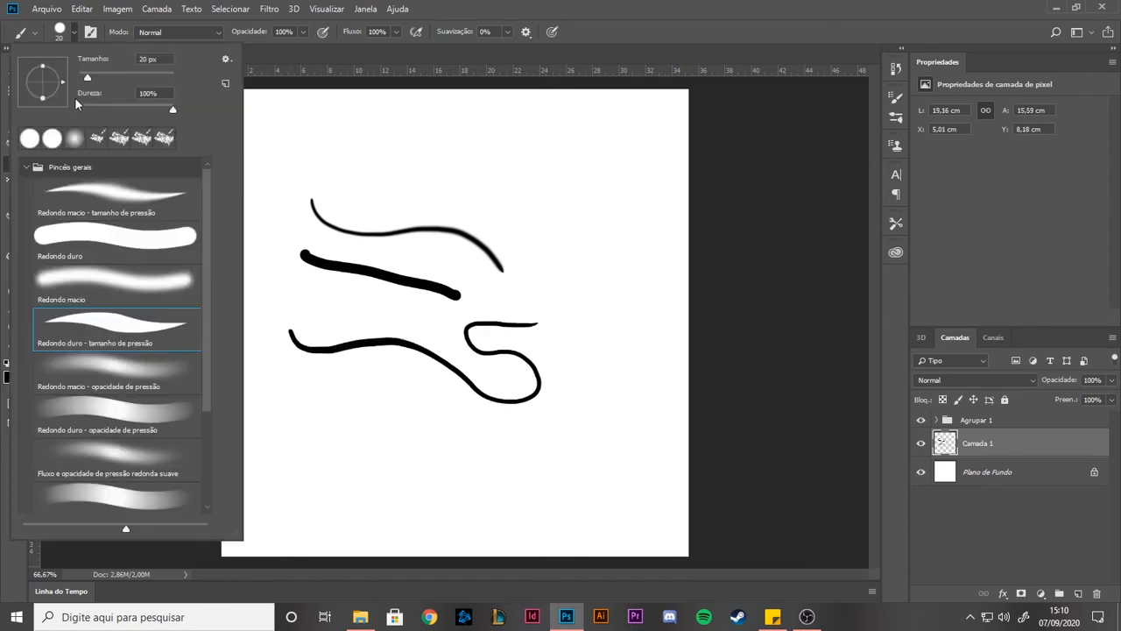
left_click(98, 377)
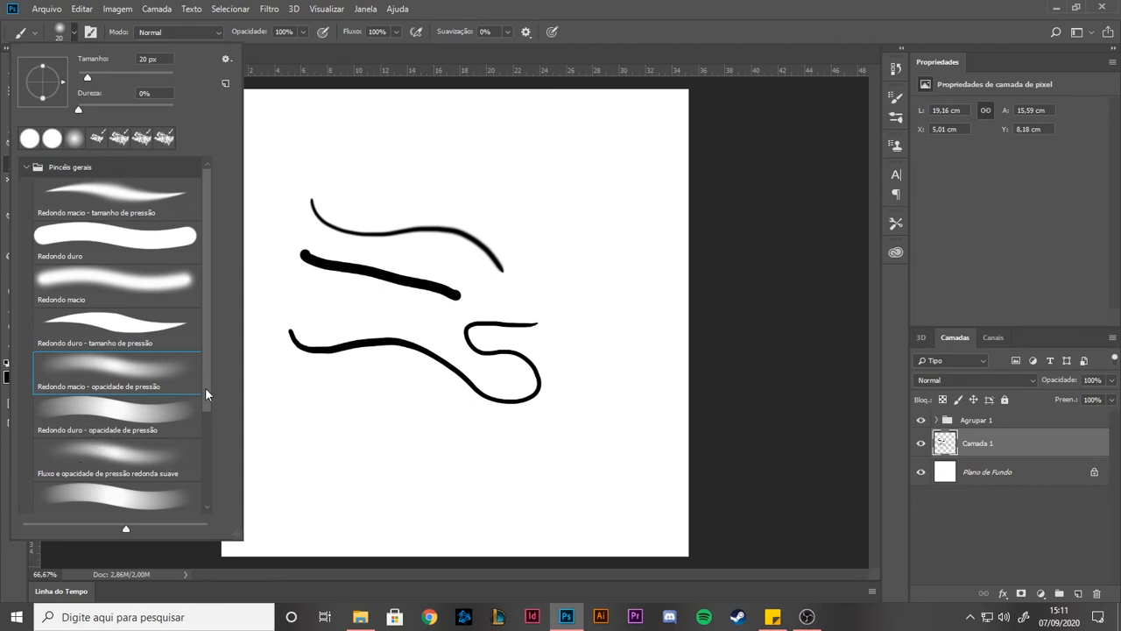
scroll(205, 394, "down", 3)
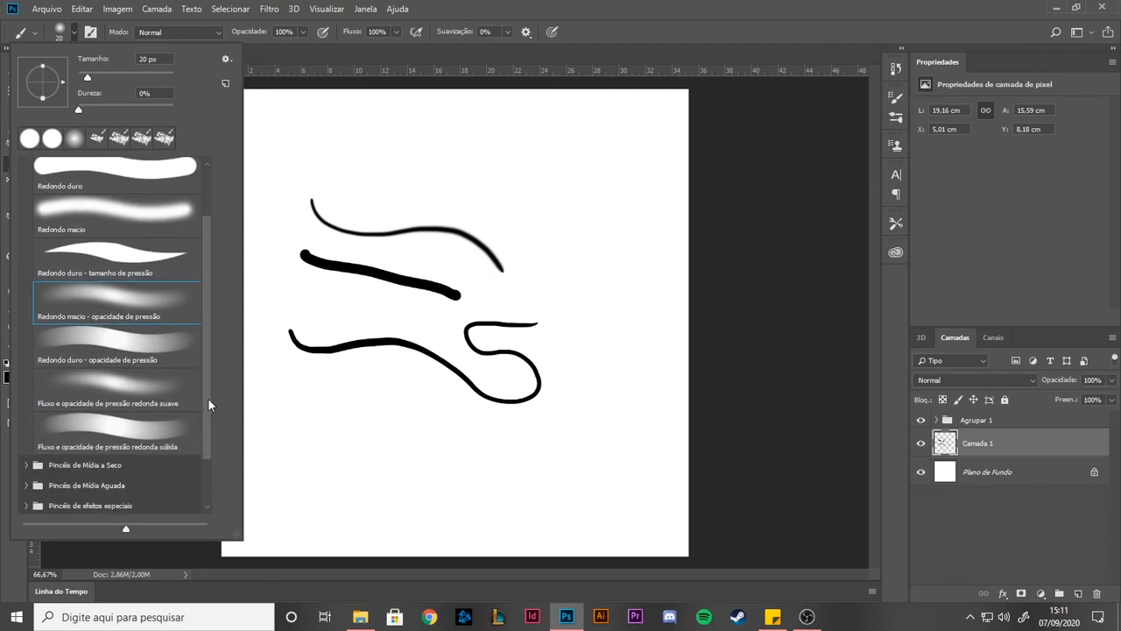
scroll(208, 398, "up", 3)
left_click_drag(207, 292, 211, 394)
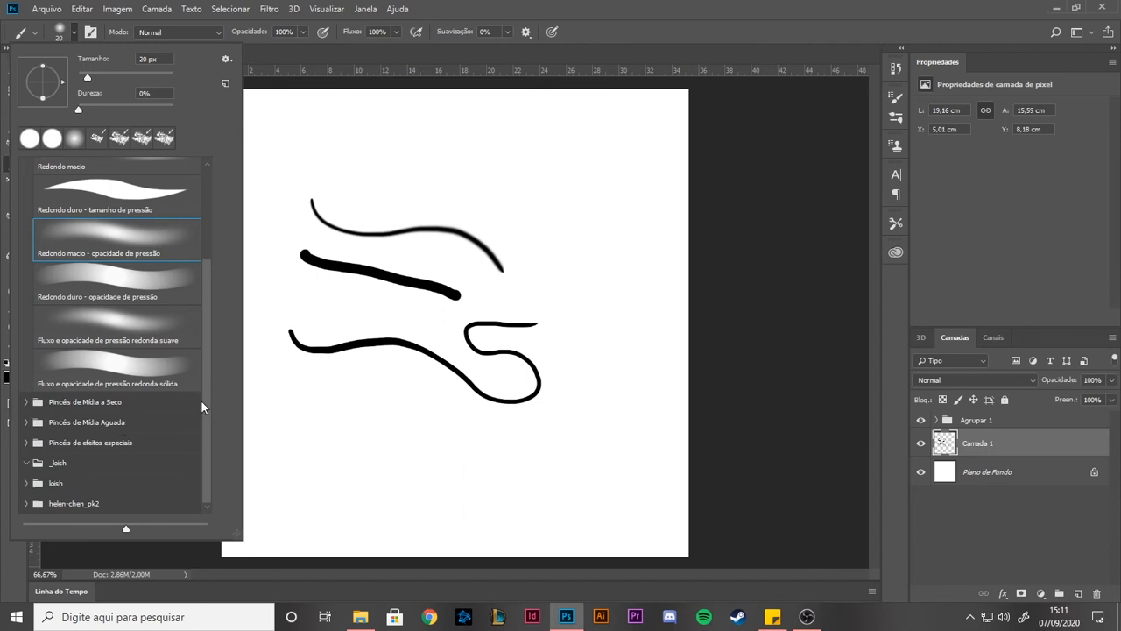
left_click(27, 402)
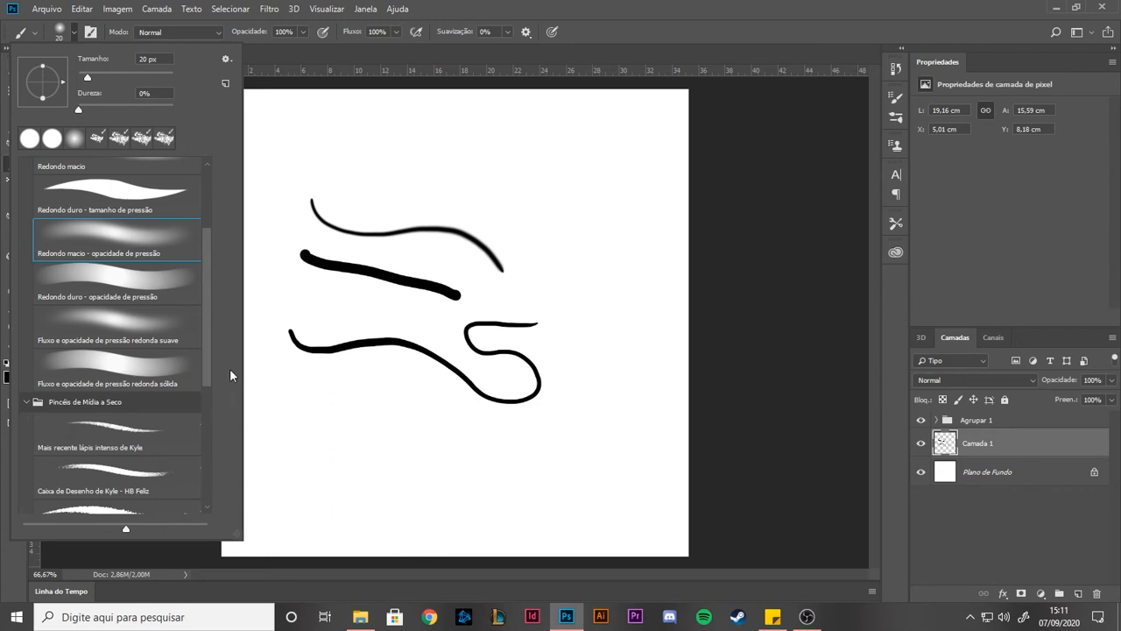
left_click_drag(207, 365, 205, 443)
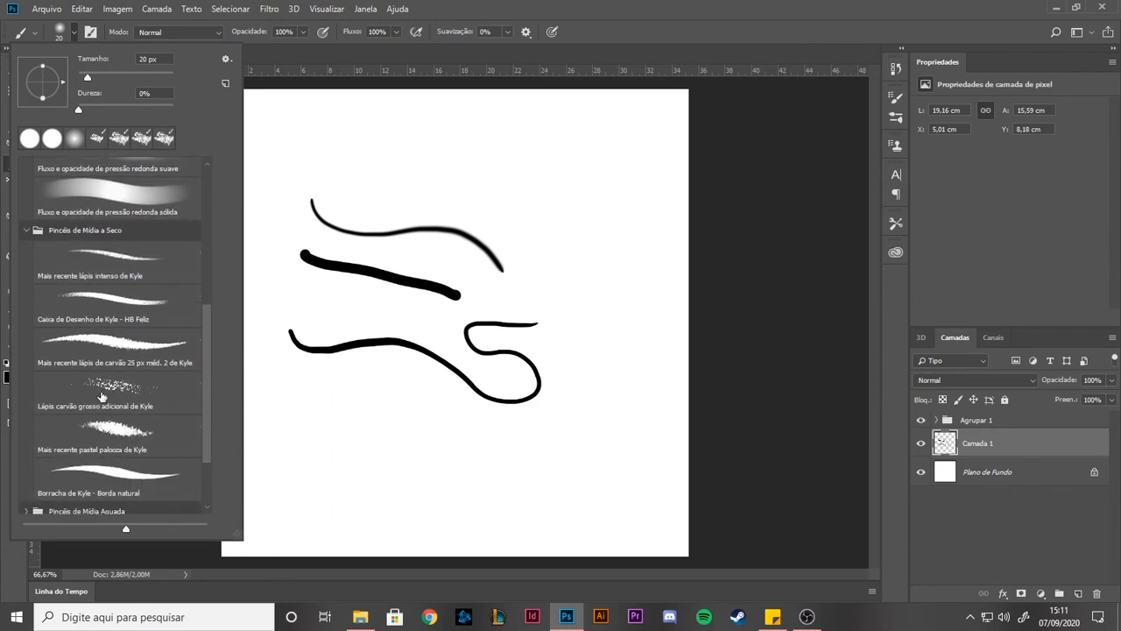
left_click(102, 397)
left_click_drag(287, 399, 480, 499)
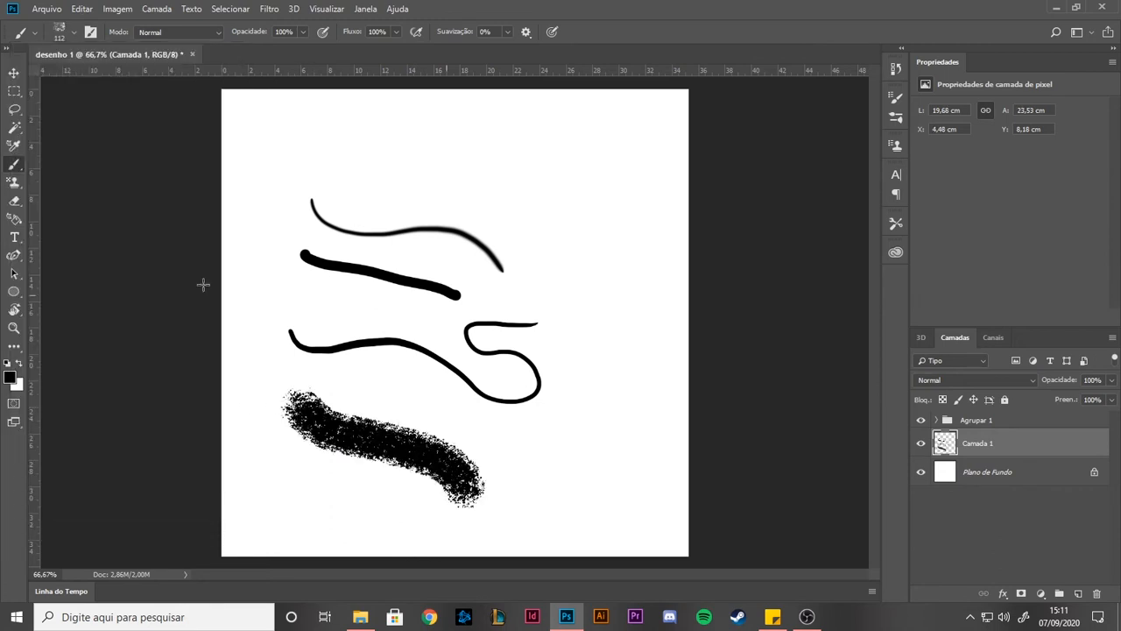
Step: Choose Misturador impressionista 1 de Kyle from Pincéis de Mídia Aguada and smudge the topmost soft stroke
left_click(76, 35)
left_click_drag(208, 369, 209, 420)
left_click(27, 424)
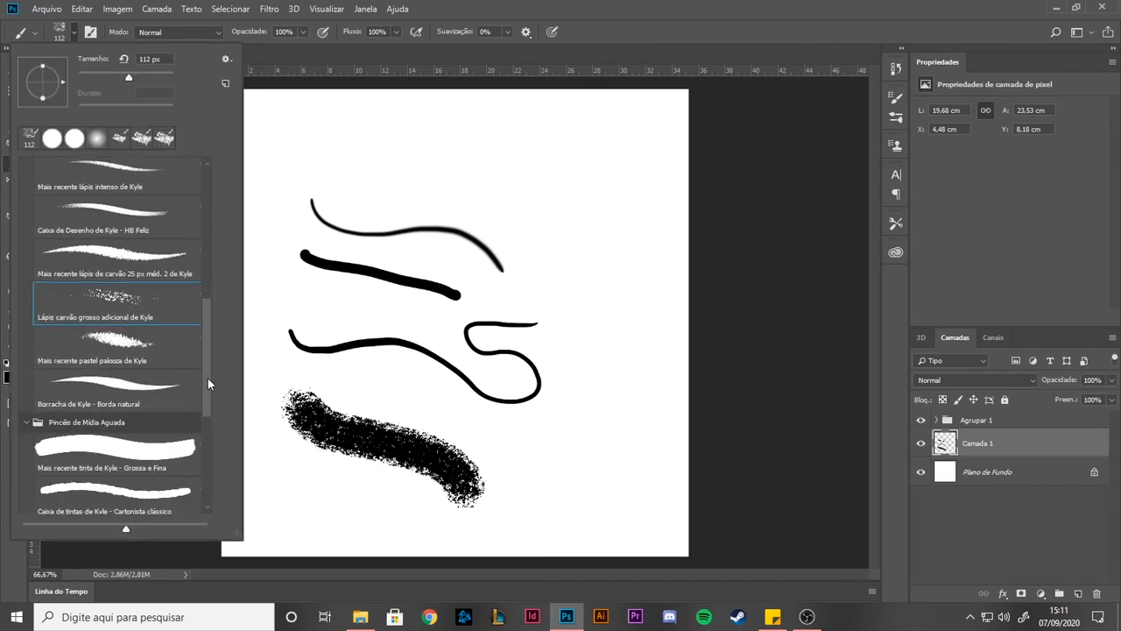
scroll(192, 417, "down", 5)
left_click(111, 480)
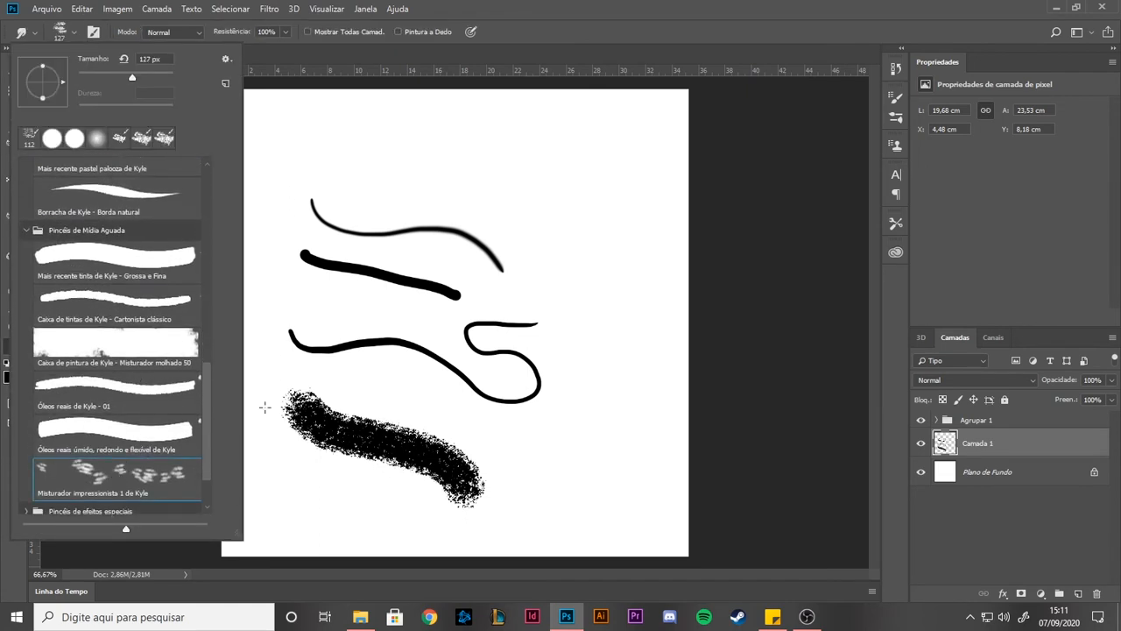
left_click_drag(479, 186, 562, 208)
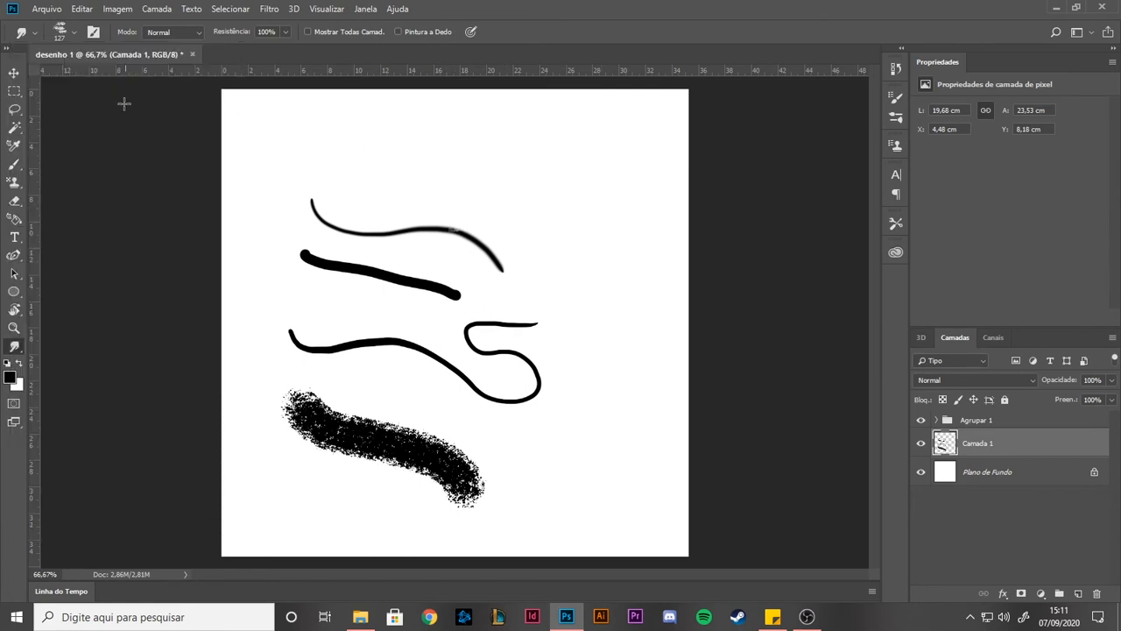
Step: Paint splatters across the upper canvas with the 284 px Pincéis de respingos de Kyle - Inclinação brush from Pincéis de efeitos especiais
left_click(75, 35)
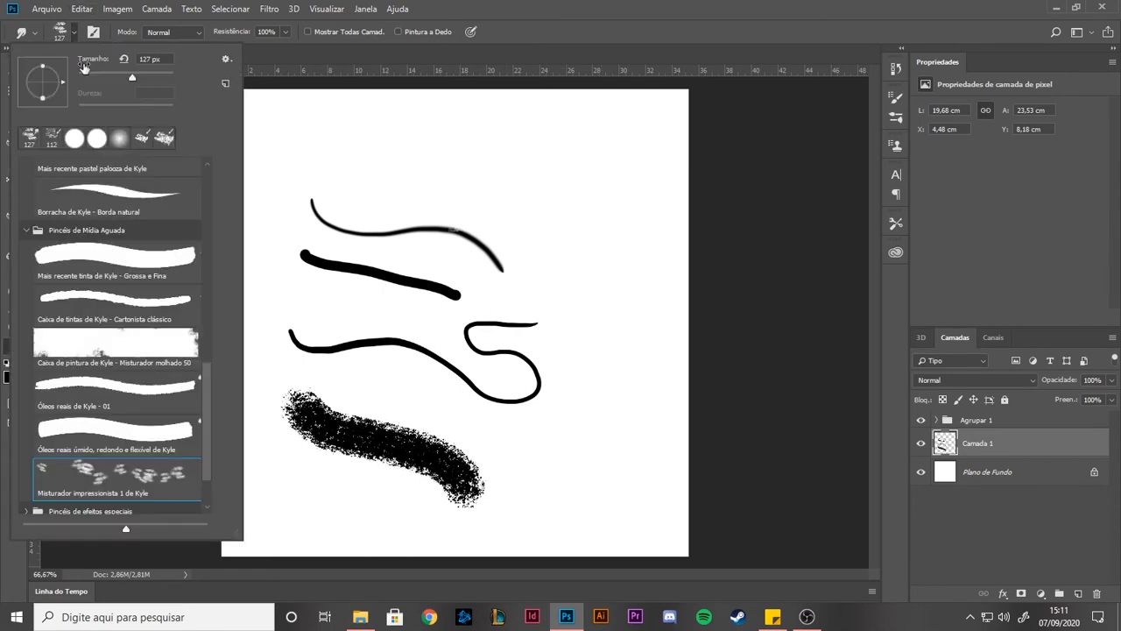
scroll(205, 391, "down", 2)
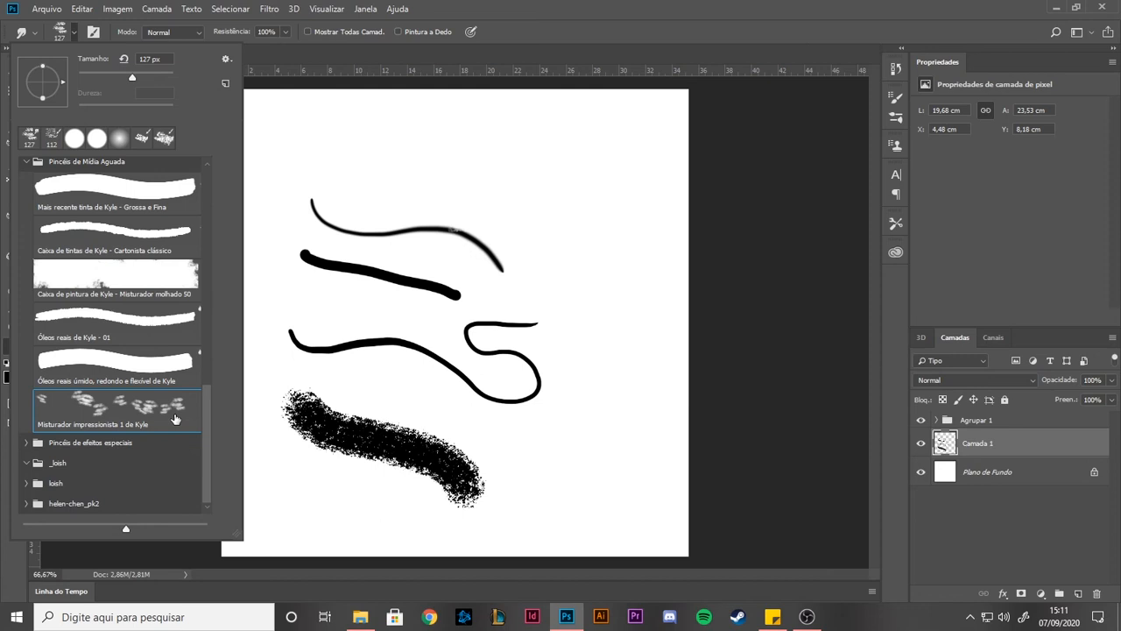
left_click(27, 442)
left_click(96, 477)
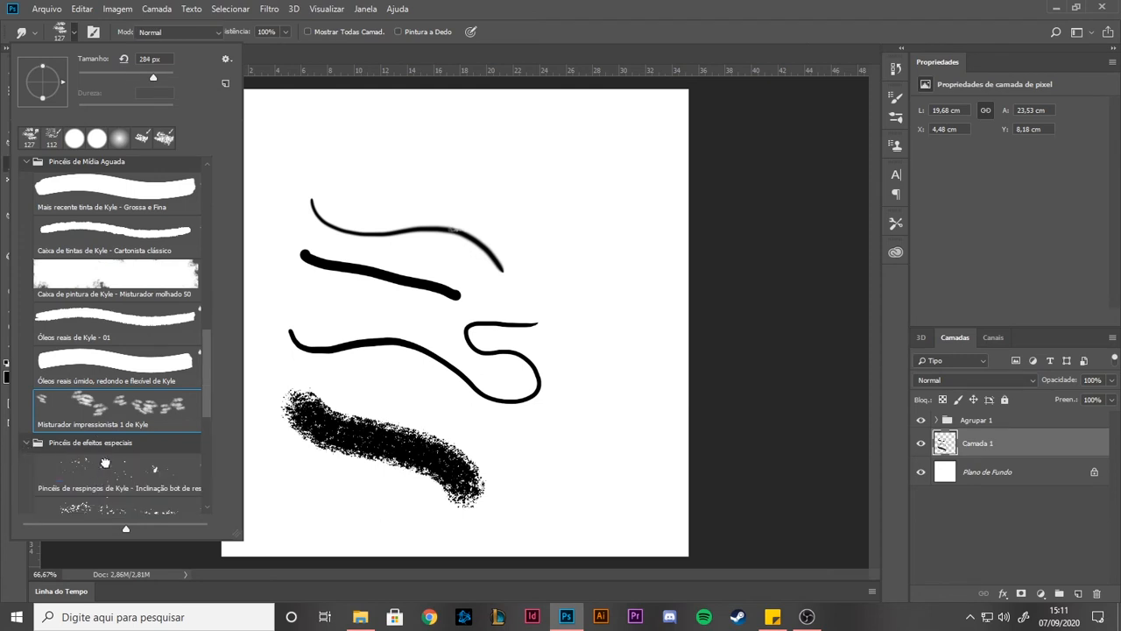
mouse_move(392, 166)
left_mouse_down()
mouse_move(604, 236)
mouse_move(629, 279)
left_mouse_up()
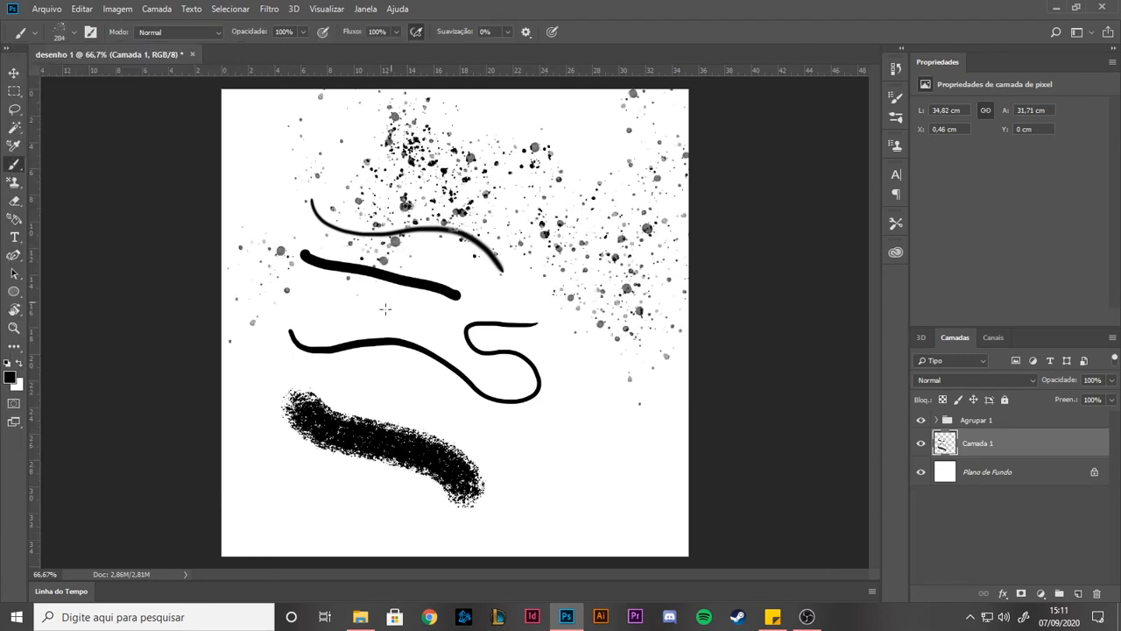
Step: Paint splatters in the lower right of the canvas with the 80 px Pincéis de respingos de Kyle - Controle da pressão brush
left_click(74, 32)
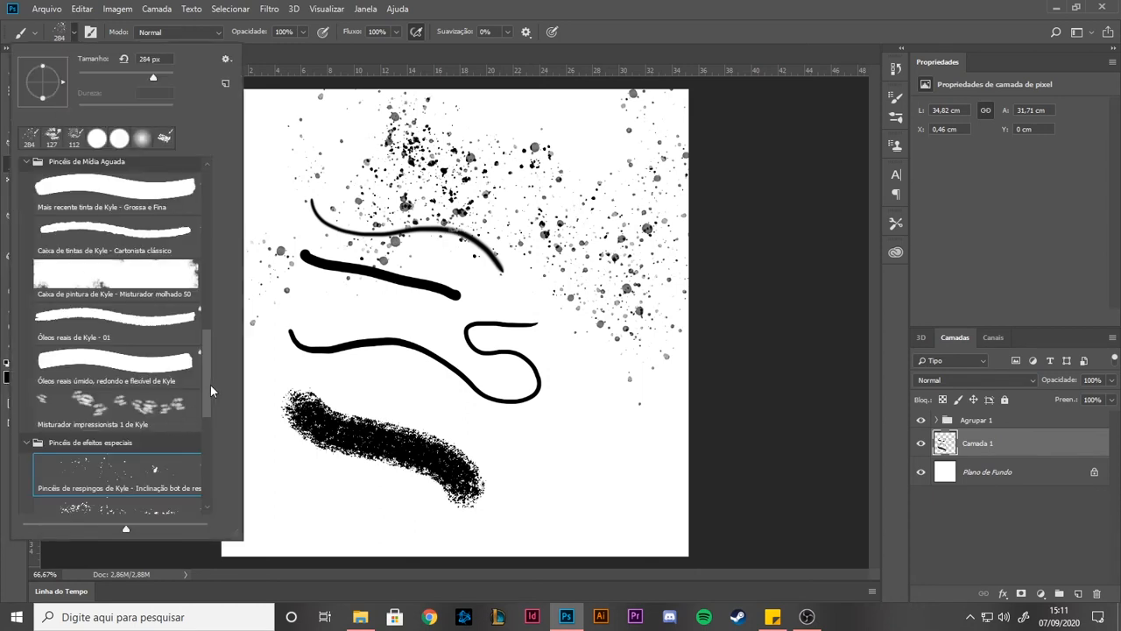
left_click_drag(207, 396, 206, 439)
left_click(103, 397)
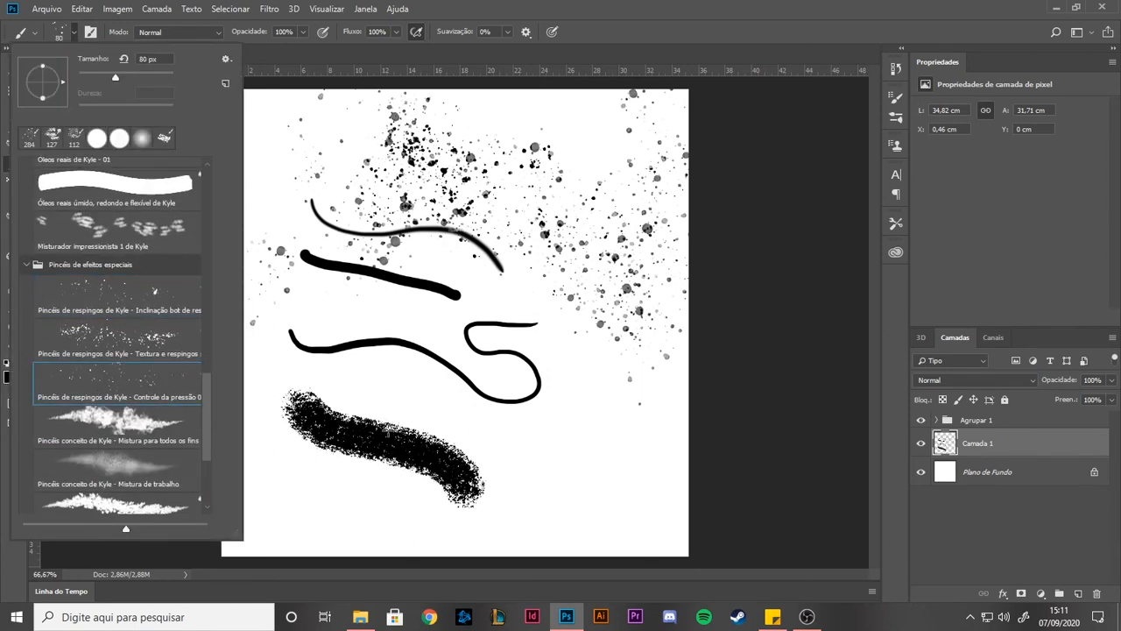
left_click(545, 447)
mouse_move(599, 443)
left_mouse_down()
mouse_move(582, 496)
mouse_move(567, 477)
mouse_move(556, 483)
left_mouse_up()
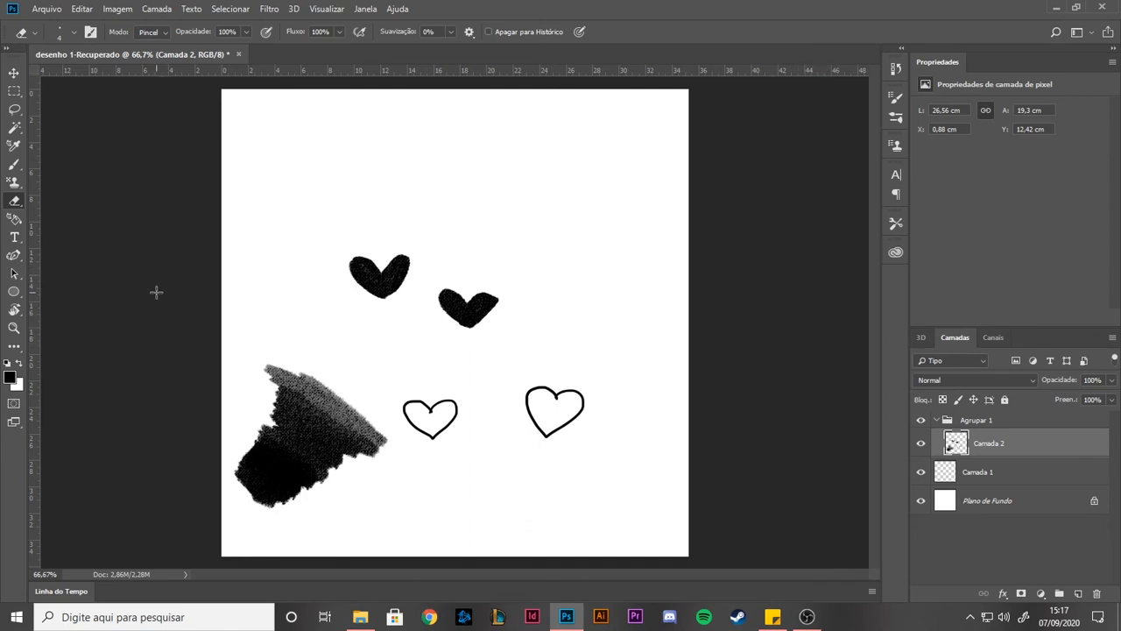
Step: Activate the Eraser on Camada 2 of desenho 1-Recuperado and check its opacity and flow settings
key("b")
key("e")
left_click(247, 33)
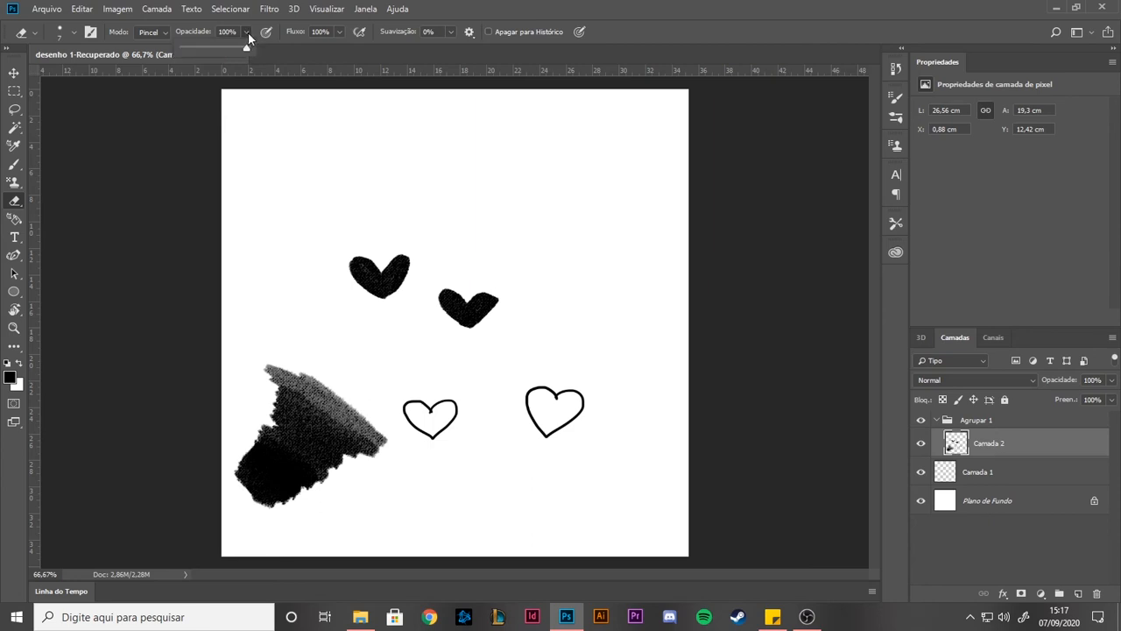
left_click(341, 34)
left_click(341, 33)
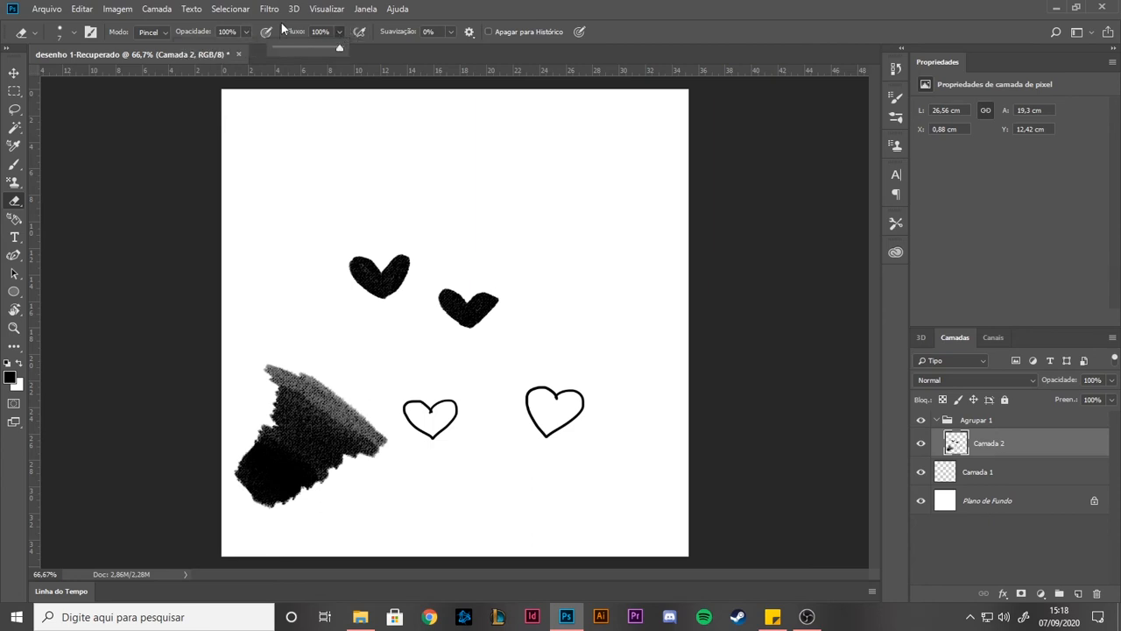
left_click(439, 3)
Step: Try a brush stroke beside the right edge of the dark shaded shape, and undo it
key("b")
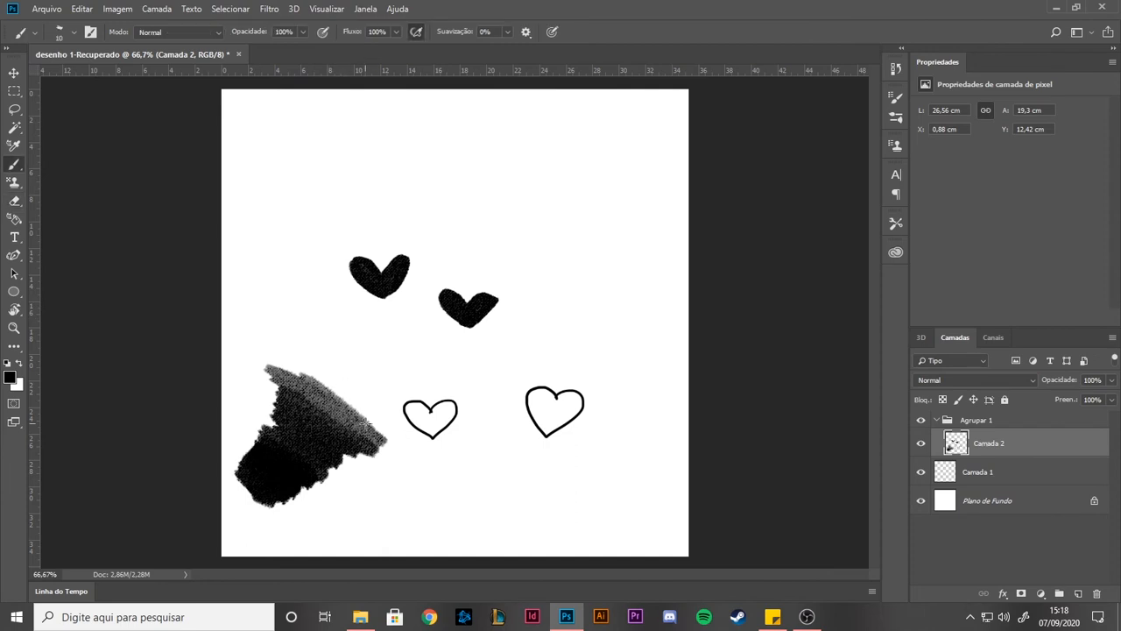
mouse_move(368, 403)
left_mouse_down()
mouse_move(368, 466)
mouse_move(369, 389)
left_mouse_up()
key("ctrl+z")
Step: Erase a vertical strip near the shaded shape's right edge, then reduce the eraser opacity to 38% and erase more strips beside it
key("e")
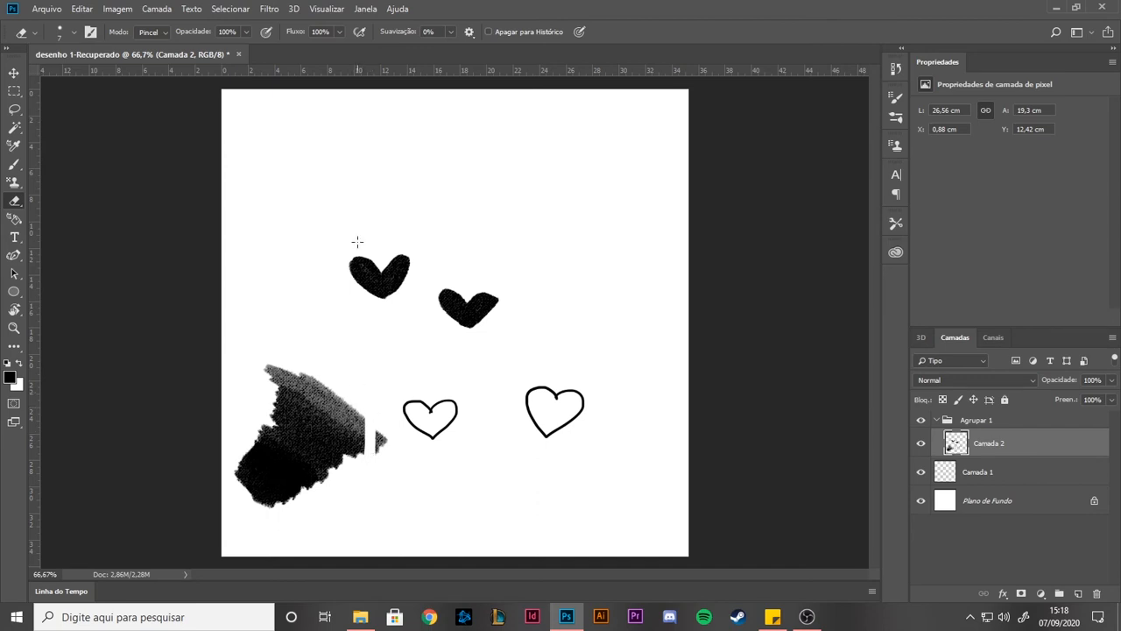
left_click_drag(246, 33, 206, 43)
left_click_drag(346, 454, 352, 388)
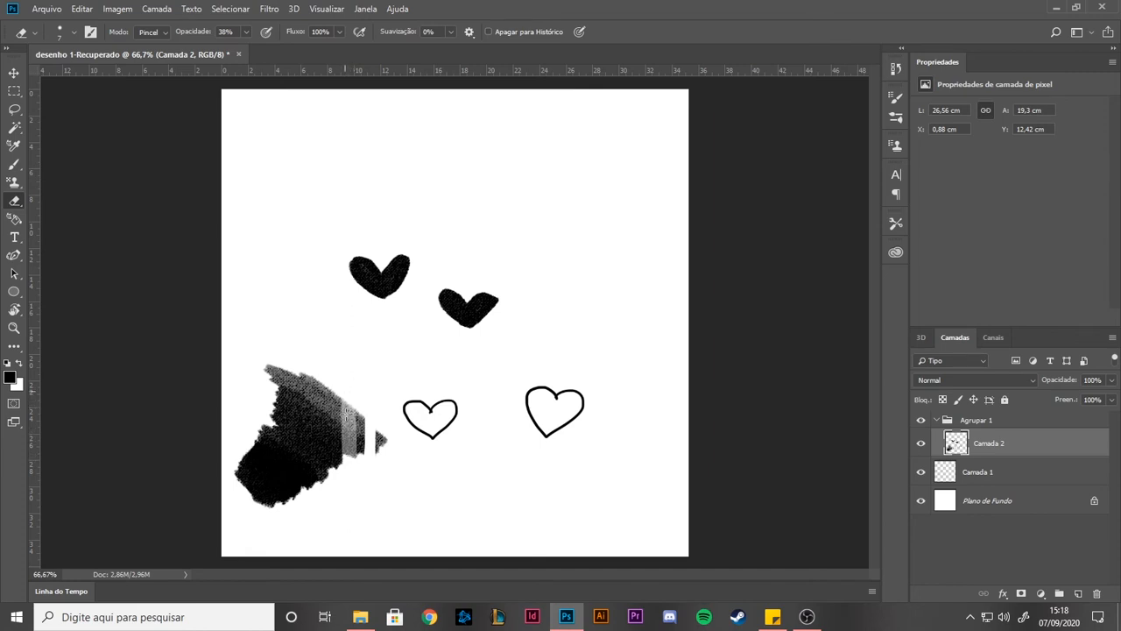
mouse_move(352, 401)
left_mouse_down()
mouse_move(353, 443)
mouse_move(355, 387)
mouse_move(350, 468)
mouse_move(346, 408)
mouse_move(356, 445)
mouse_move(362, 392)
left_mouse_up()
Step: Set the eraser to a 9 px Redondo macio - tamanho de pressão tip and erase a thin curved line through the shaded shape
key("bracketright")
key("bracketright")
left_click(74, 32)
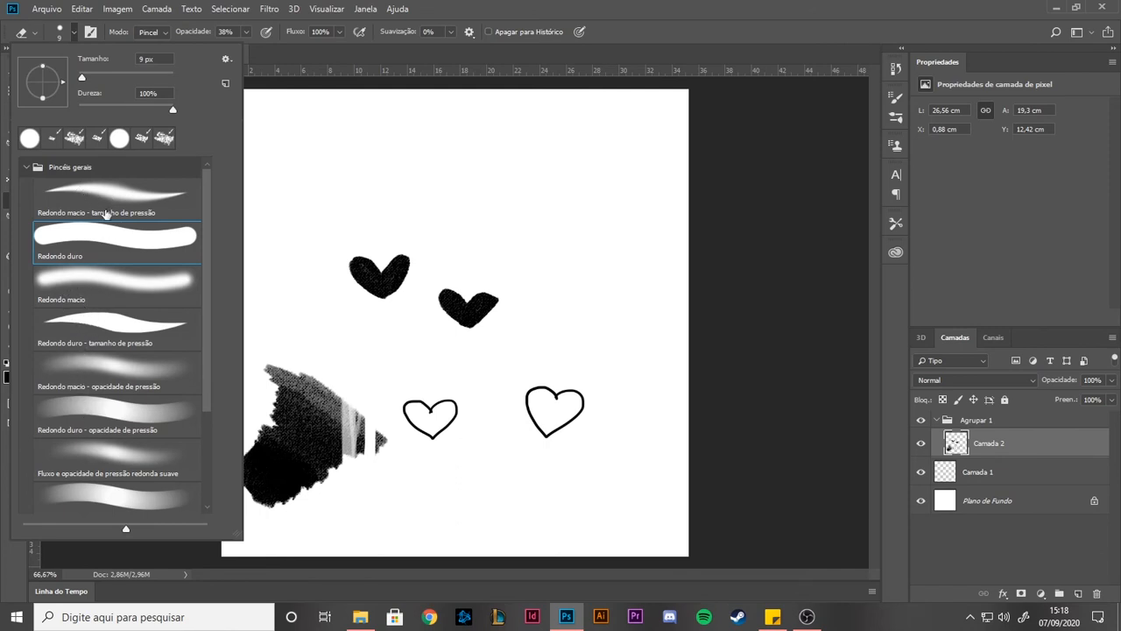
left_click(73, 369)
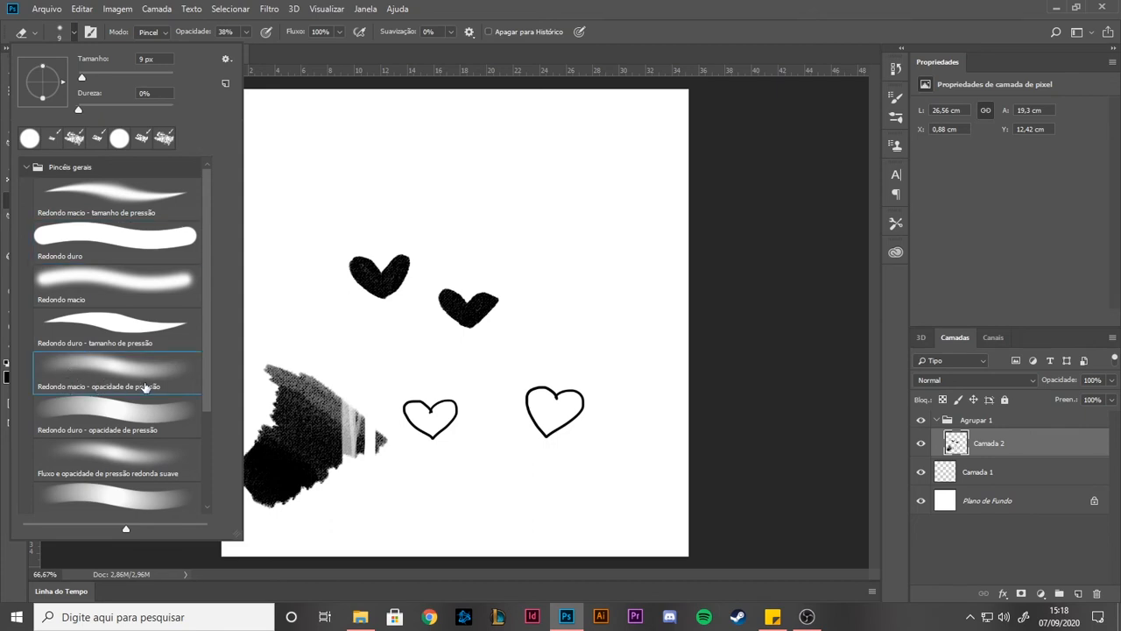
left_click(123, 210)
left_click(361, 79)
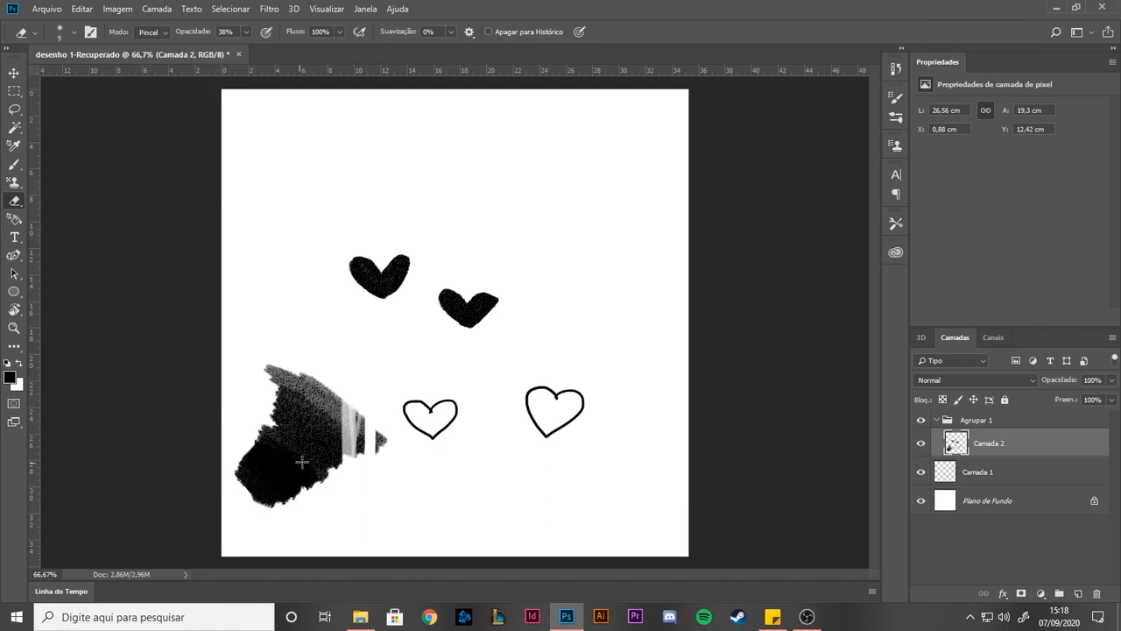
mouse_move(316, 464)
left_mouse_down()
mouse_move(302, 410)
mouse_move(291, 426)
left_mouse_up()
Step: Enlarge the eraser to 35 px and erase soft, semi-transparent curved strokes through the dark shaded shape
key("bracketright")
key("bracketright")
key("bracketright")
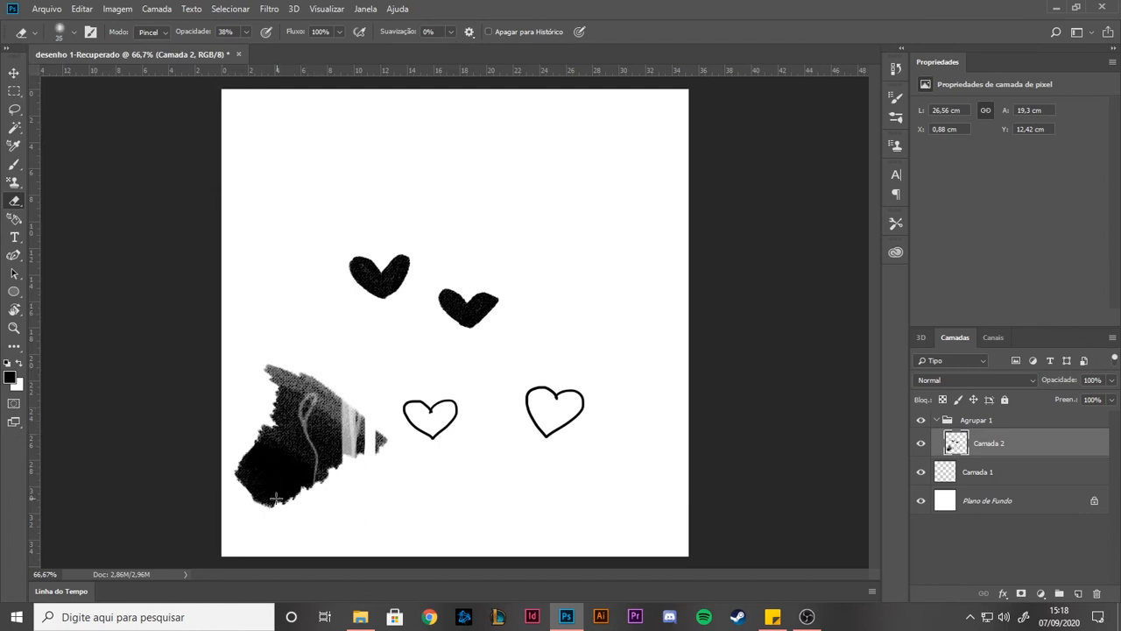
mouse_move(276, 500)
left_mouse_down()
mouse_move(295, 412)
mouse_move(282, 450)
left_mouse_up()
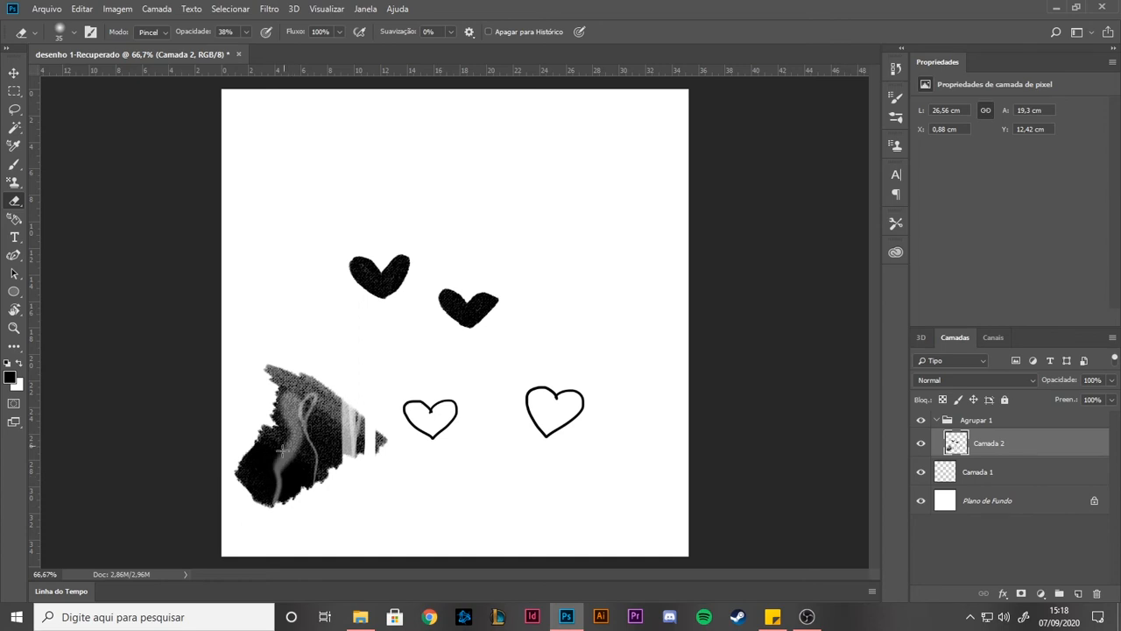
mouse_move(268, 501)
left_mouse_down()
mouse_move(276, 447)
mouse_move(262, 452)
mouse_move(308, 387)
mouse_move(263, 469)
mouse_move(302, 399)
mouse_move(280, 464)
mouse_move(298, 405)
mouse_move(284, 438)
mouse_move(321, 396)
mouse_move(303, 434)
mouse_move(314, 400)
left_mouse_up()
mouse_move(317, 483)
left_mouse_down()
mouse_move(286, 484)
mouse_move(282, 504)
left_mouse_up()
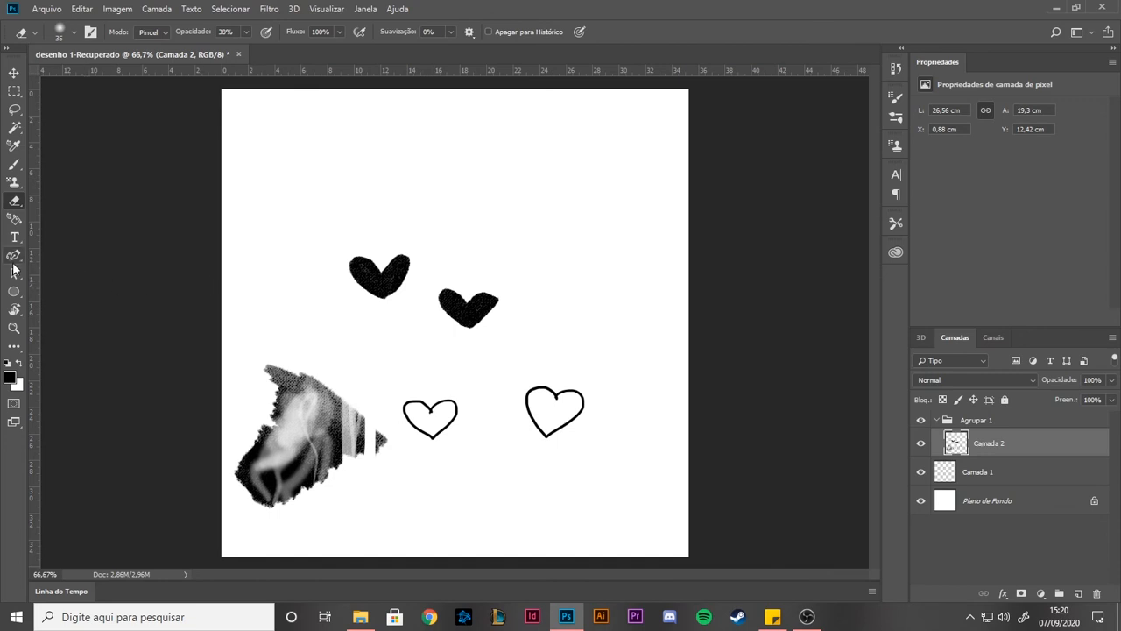
Step: Rotate the canvas view to an angle of 39° with the Rotate View tool
left_click(14, 310)
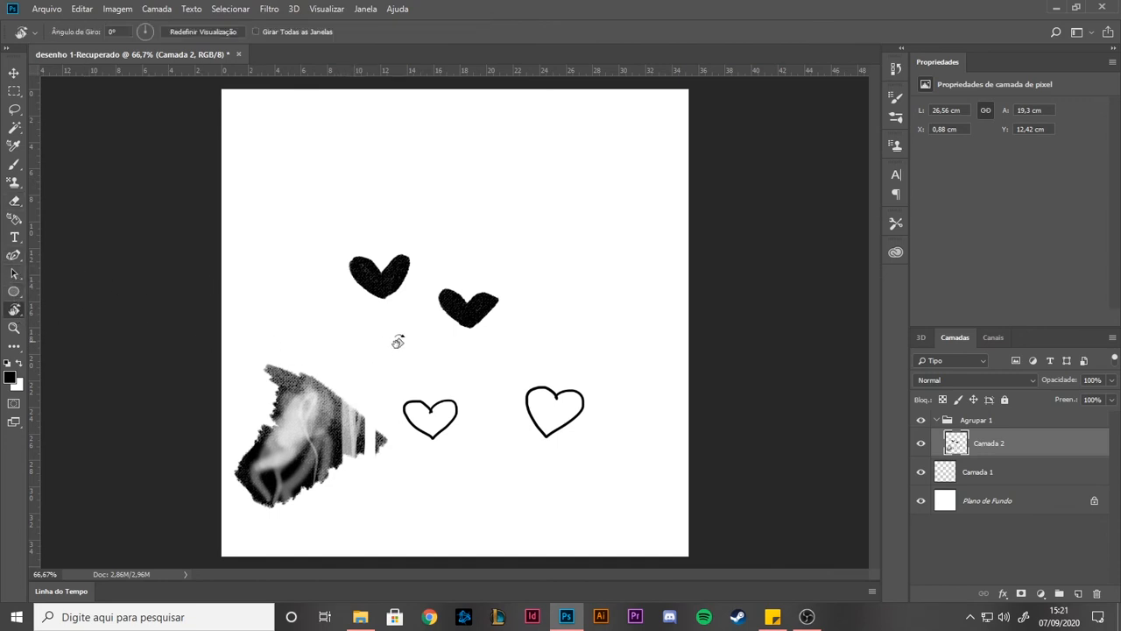
left_click_drag(506, 230, 519, 270)
mouse_move(518, 231)
left_mouse_down()
mouse_move(463, 205)
mouse_move(399, 245)
mouse_move(485, 220)
mouse_move(508, 243)
left_mouse_up()
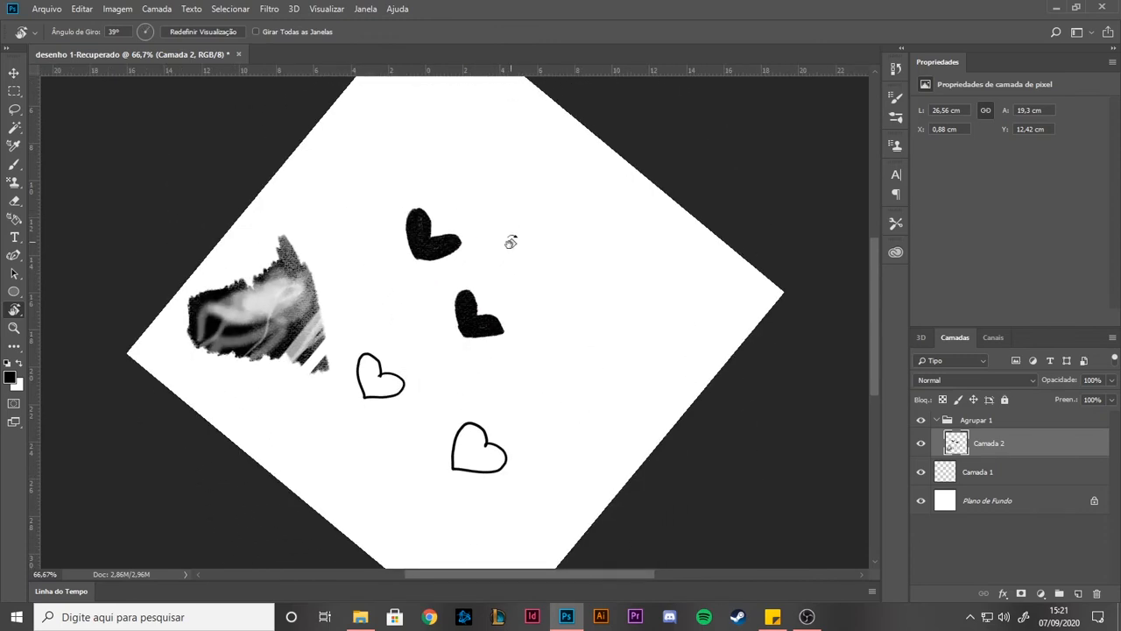
Step: Paint a bundle of long curved strokes on the rotated canvas with the 10 px brush, crossed by two shorter diagonal strokes
key("b")
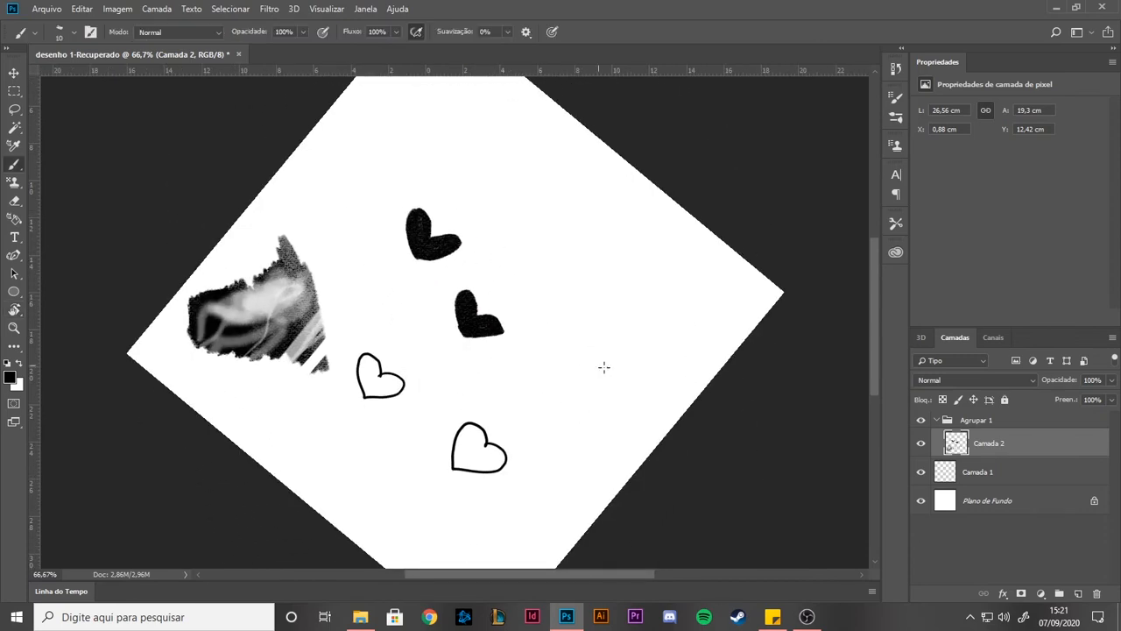
mouse_move(637, 412)
left_mouse_down()
mouse_move(596, 285)
mouse_move(522, 190)
left_mouse_up()
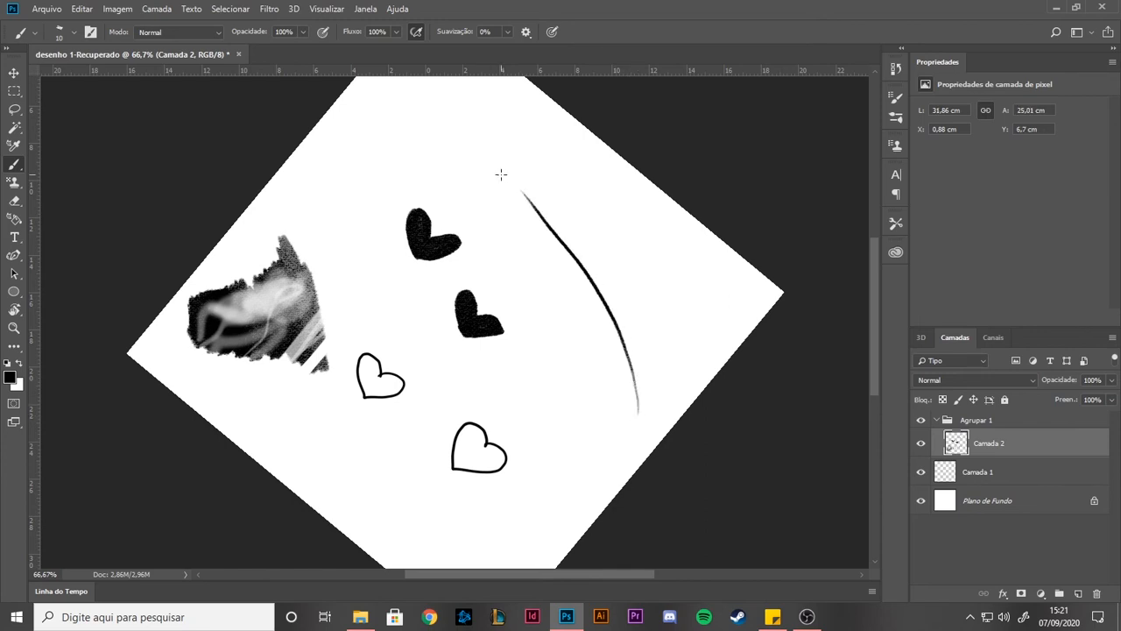
left_click_drag(608, 424, 500, 205)
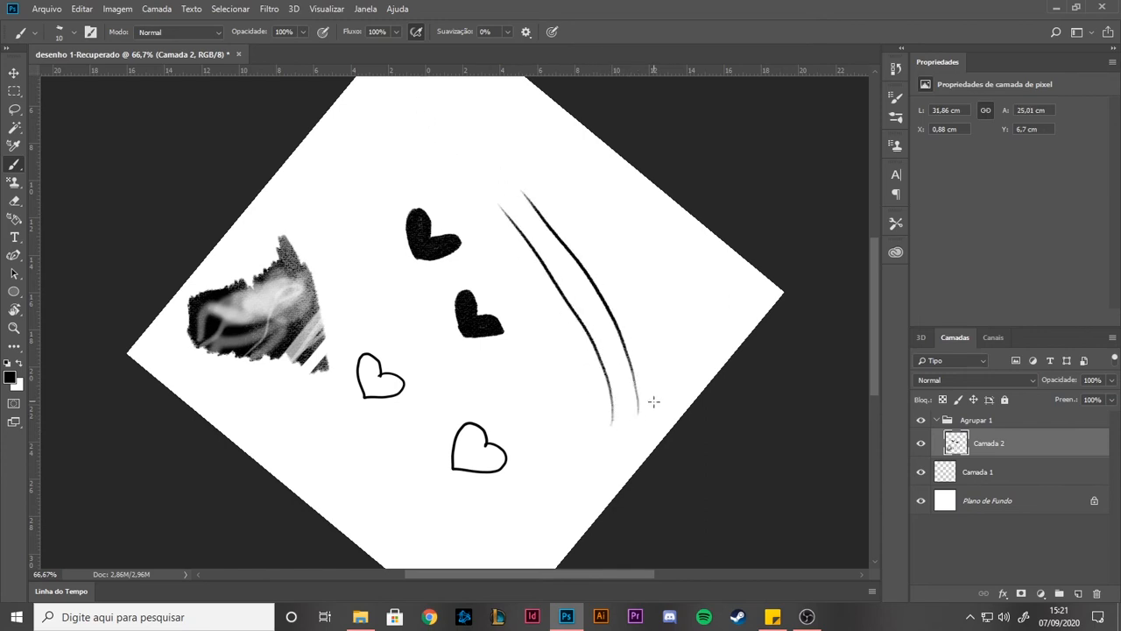
left_click_drag(653, 401, 548, 177)
left_click_drag(672, 379, 604, 193)
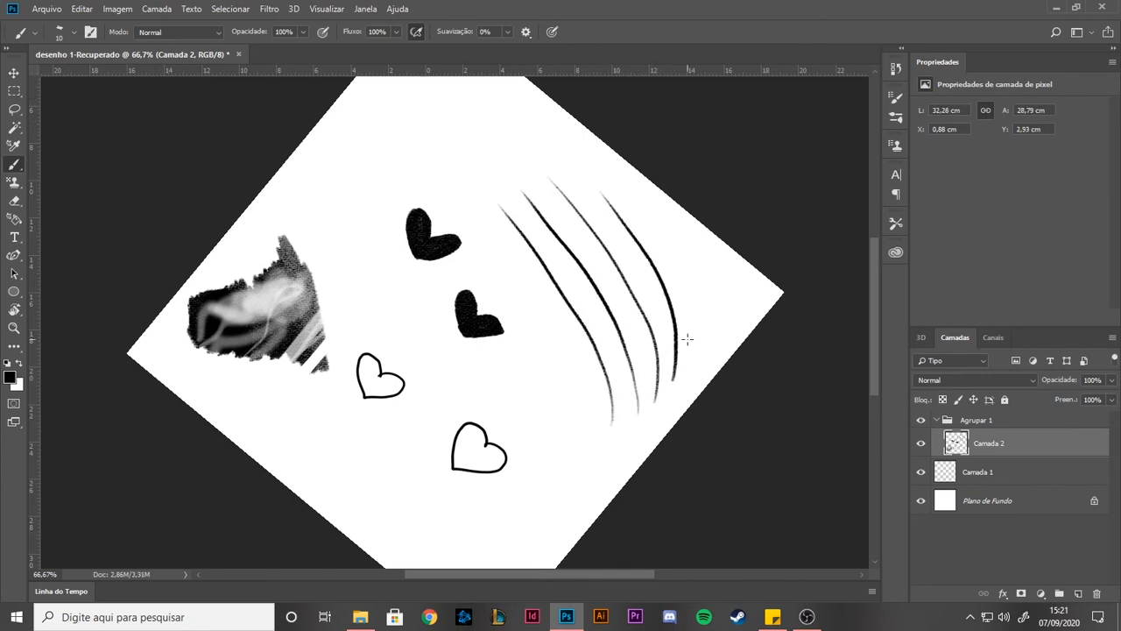
mouse_move(667, 396)
left_mouse_down()
mouse_move(671, 363)
mouse_move(559, 164)
left_mouse_up()
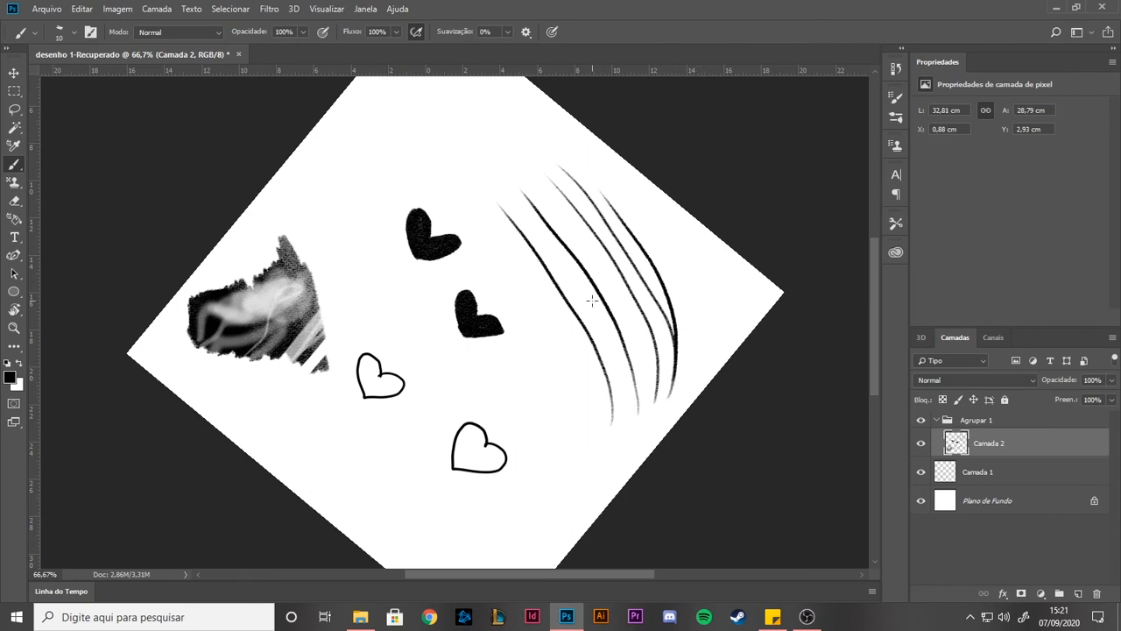
left_click_drag(627, 412, 500, 179)
mouse_move(664, 406)
left_mouse_down()
mouse_move(552, 186)
mouse_move(659, 357)
mouse_move(531, 184)
left_mouse_up()
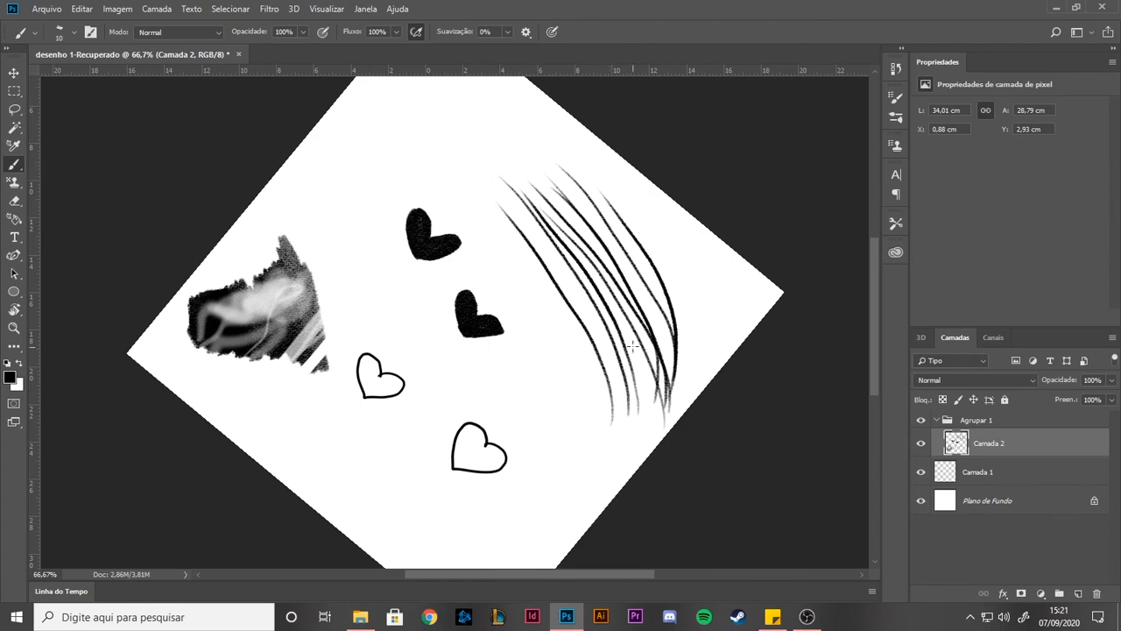
left_click_drag(681, 258, 597, 398)
left_click_drag(659, 277, 581, 398)
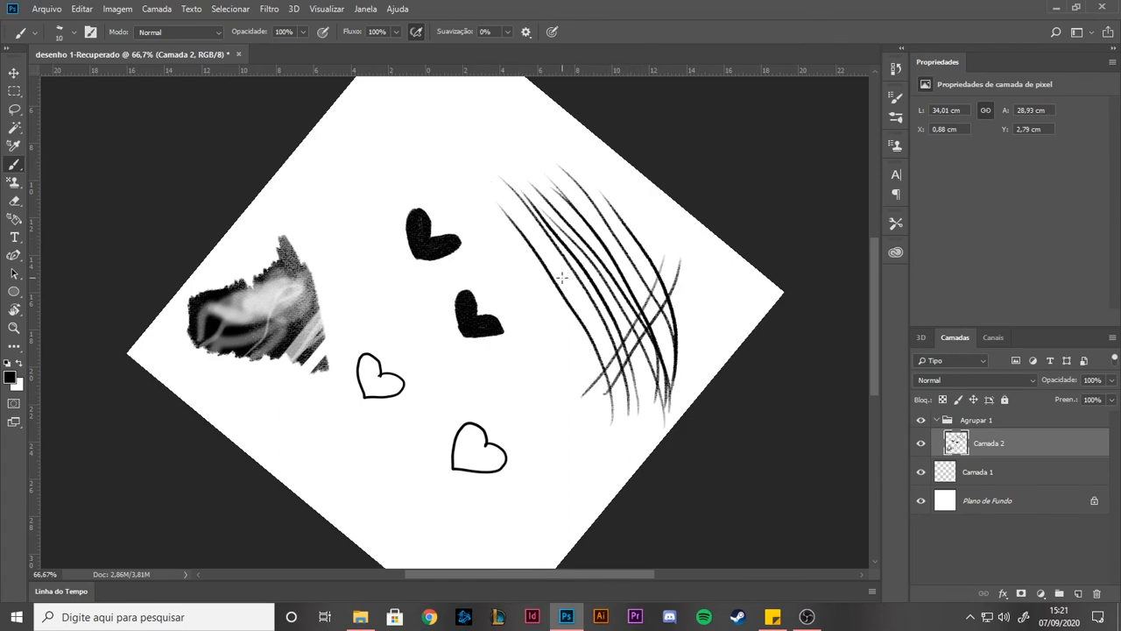
Step: Rotate the canvas view back near upright, turn it to -44°, and reset the rotation to 0°
key("r")
left_click_drag(656, 332, 569, 240)
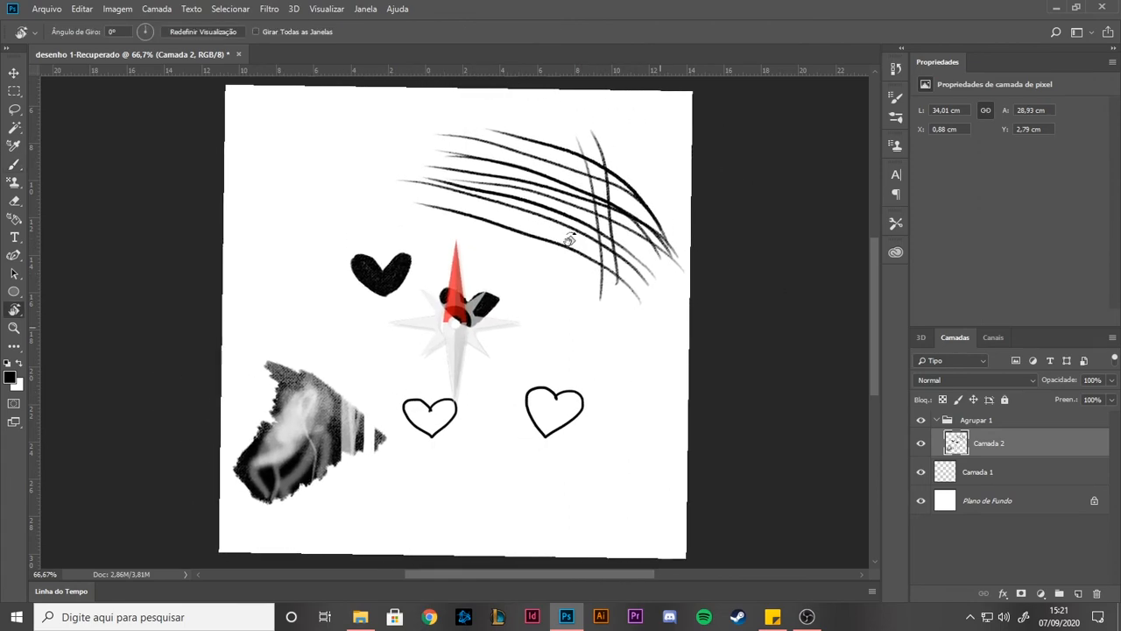
mouse_move(375, 237)
left_mouse_down()
mouse_move(344, 256)
mouse_move(375, 255)
mouse_move(377, 244)
left_mouse_up()
left_click_drag(368, 170, 297, 262)
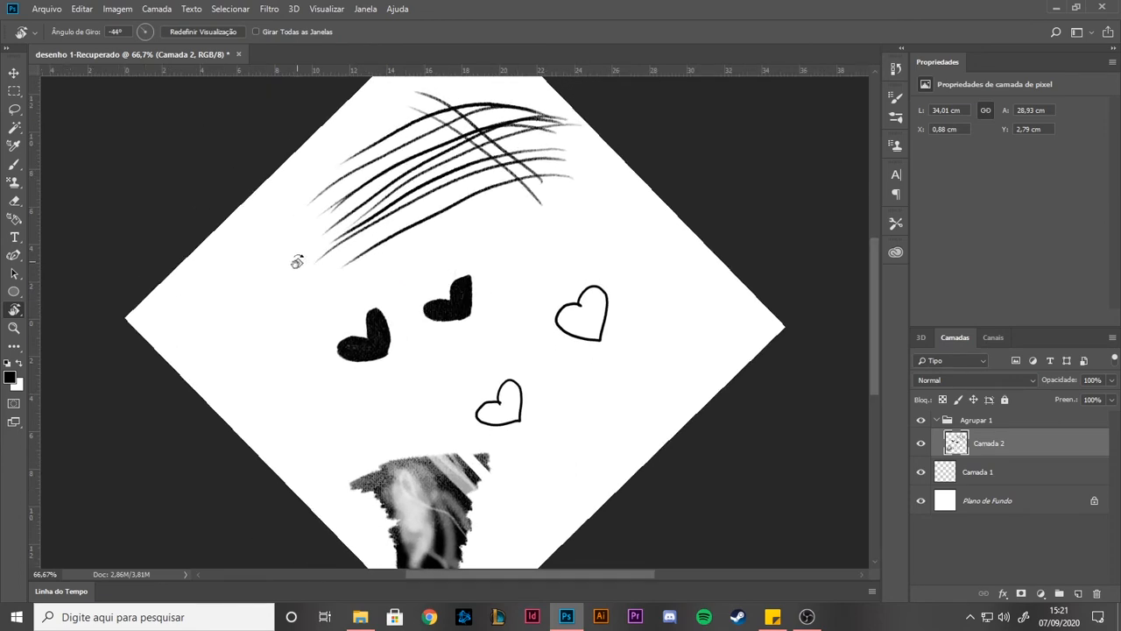
key("Escape")
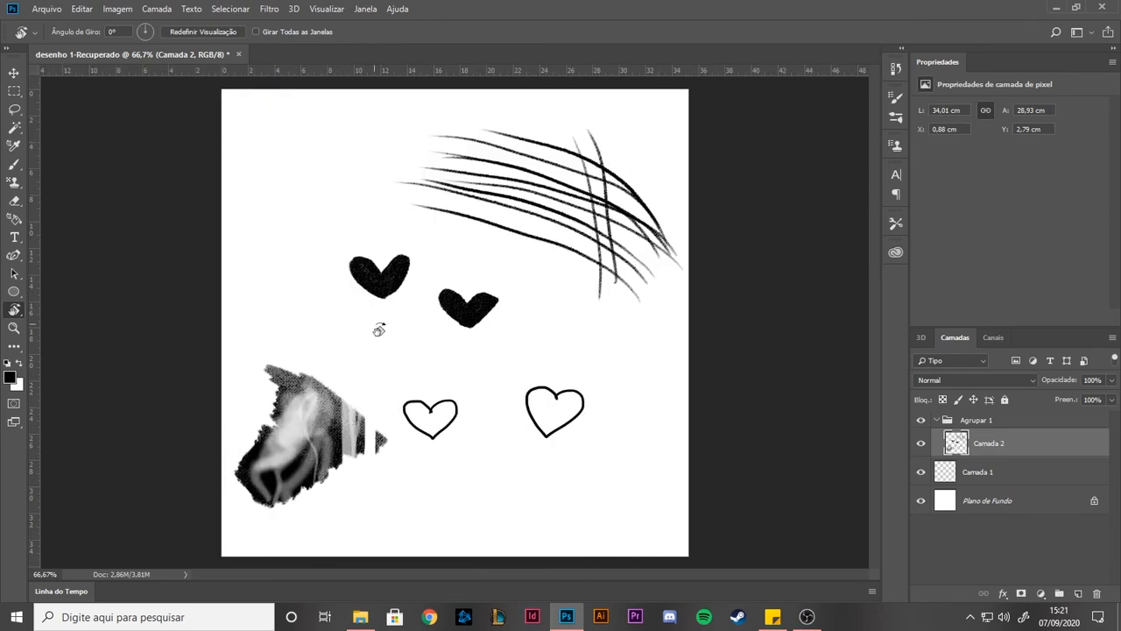
Step: Zoom in on the filled hearts to 200% and back out until the whole canvas is in view
key("z")
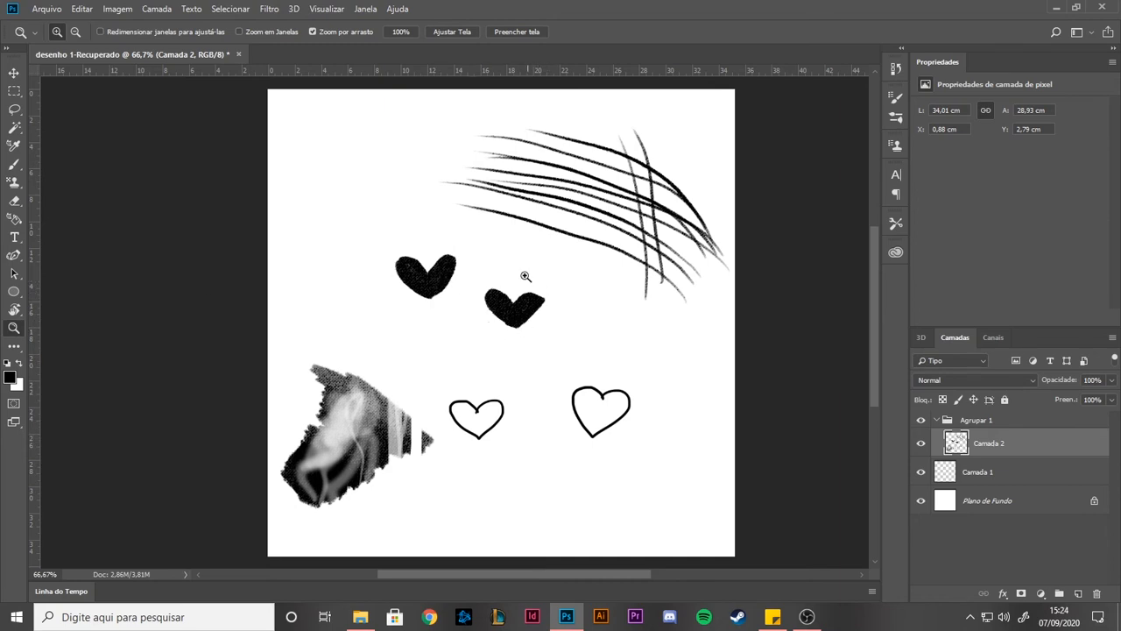
left_click(506, 338)
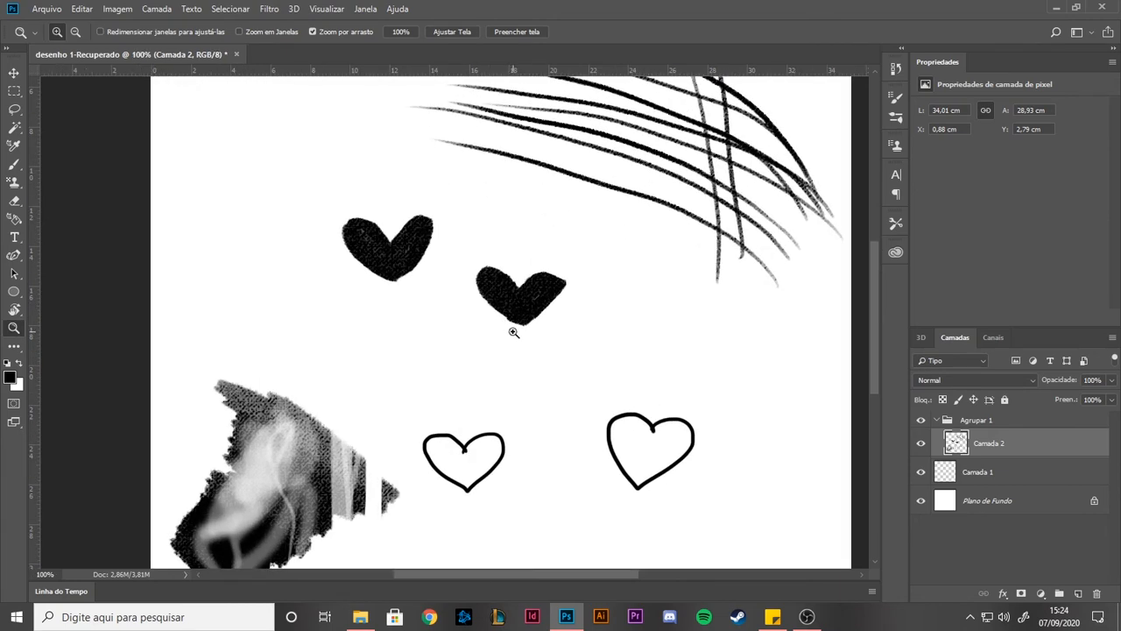
left_click(513, 338)
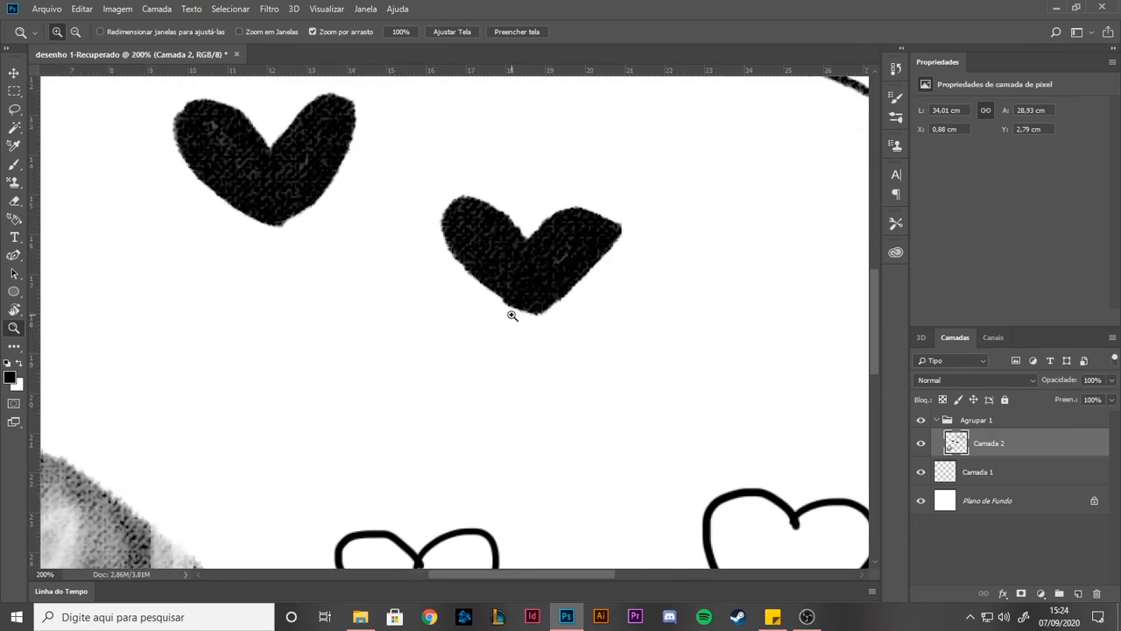
left_click(521, 322, "alt")
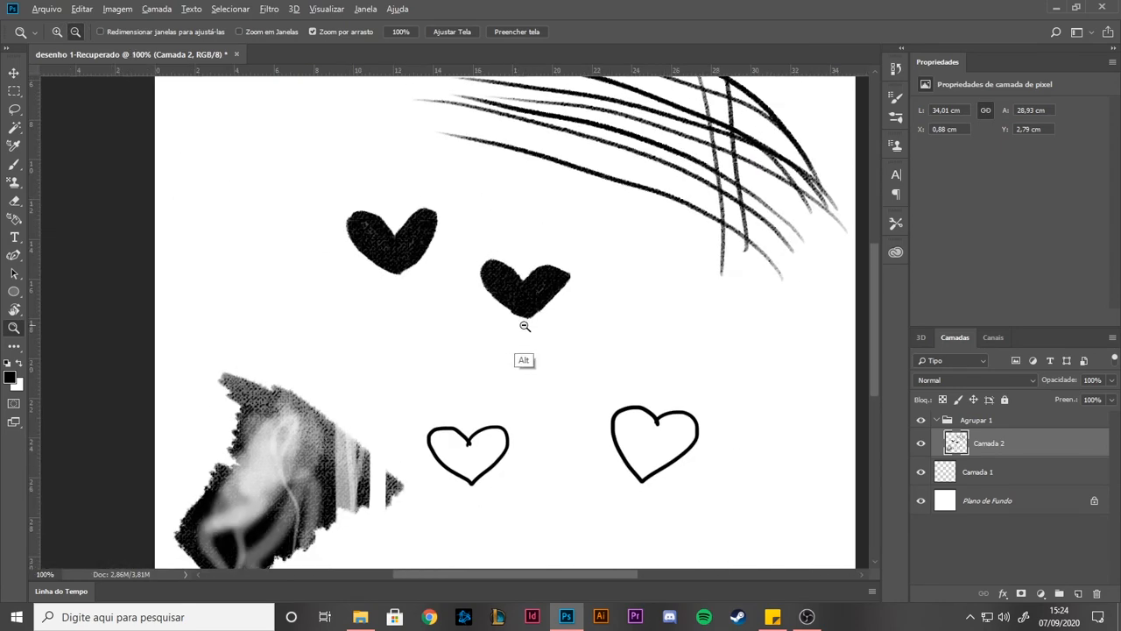
left_click(524, 326, "alt")
left_click(394, 241, "alt")
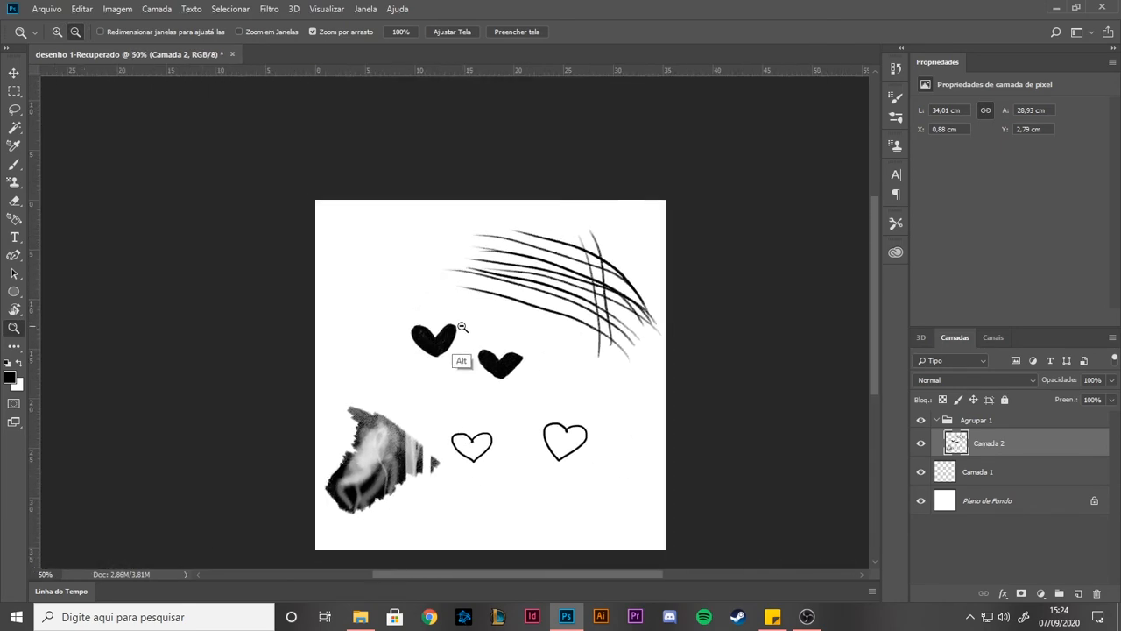
left_click(462, 327, "alt")
left_click(455, 322)
left_click(453, 322)
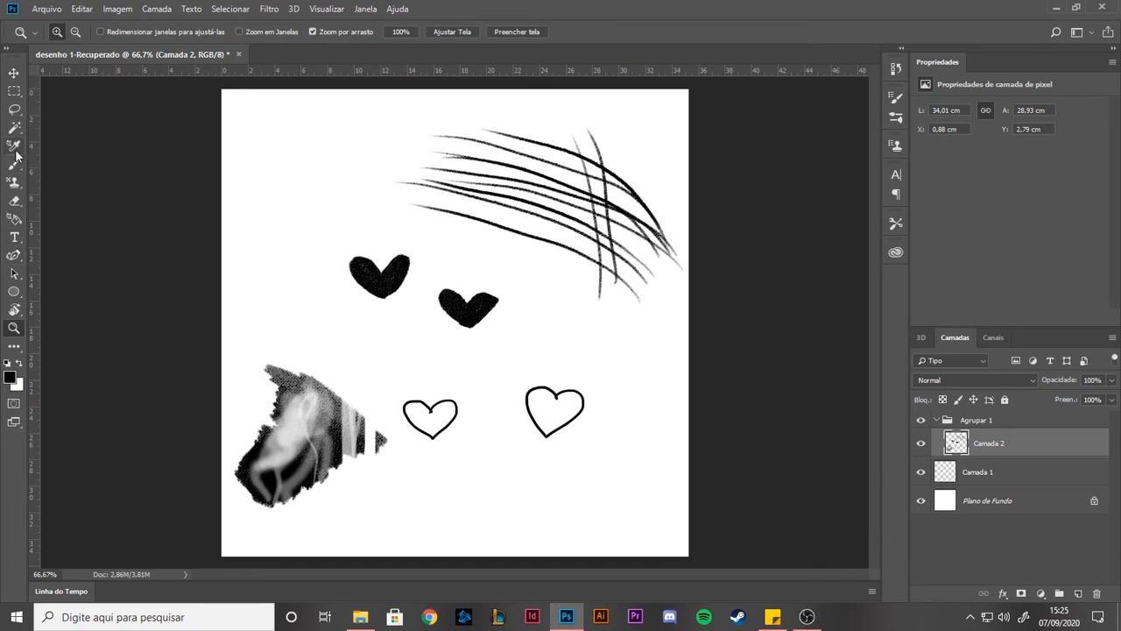
Step: Move the entire Camada 2 artwork slightly down, to a Y position of 3,18 cm
left_click(14, 110)
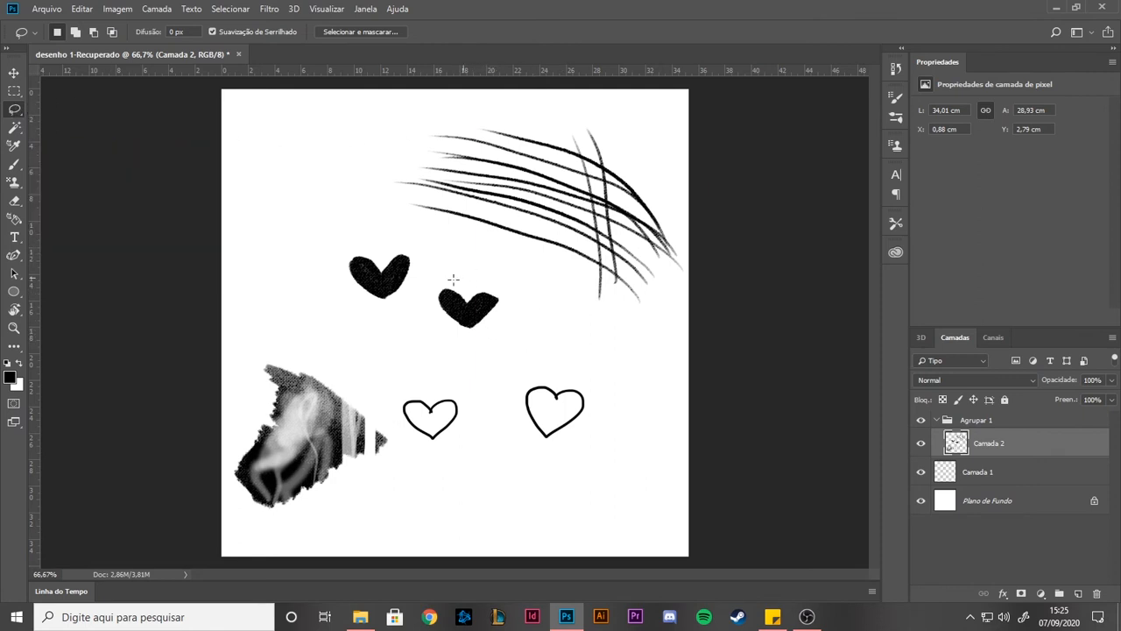
key("v")
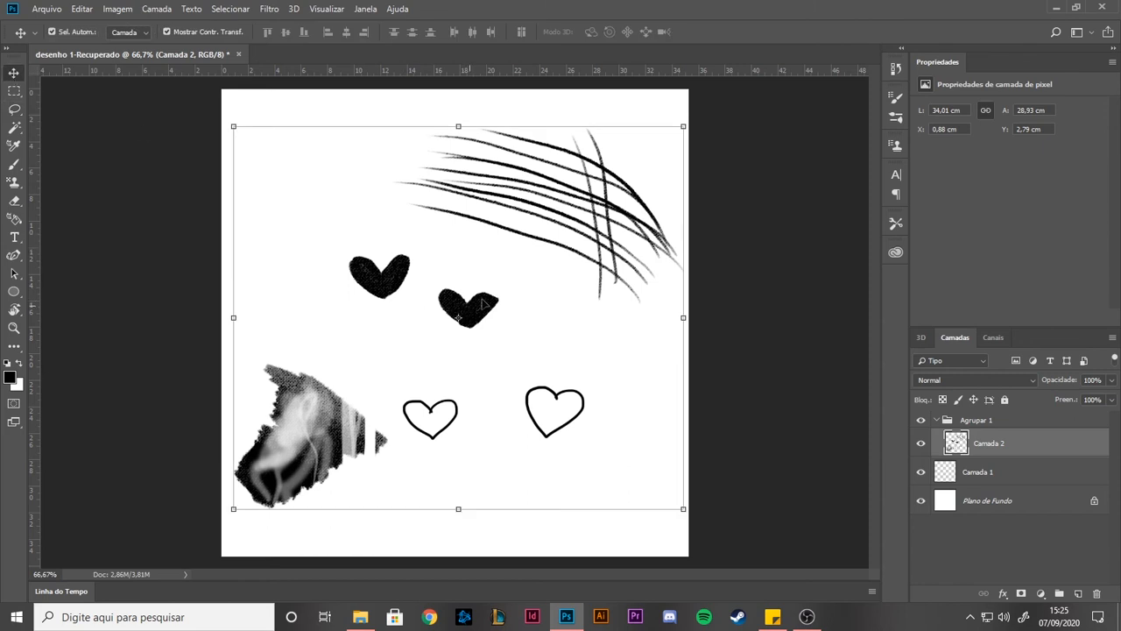
left_click_drag(483, 303, 462, 320)
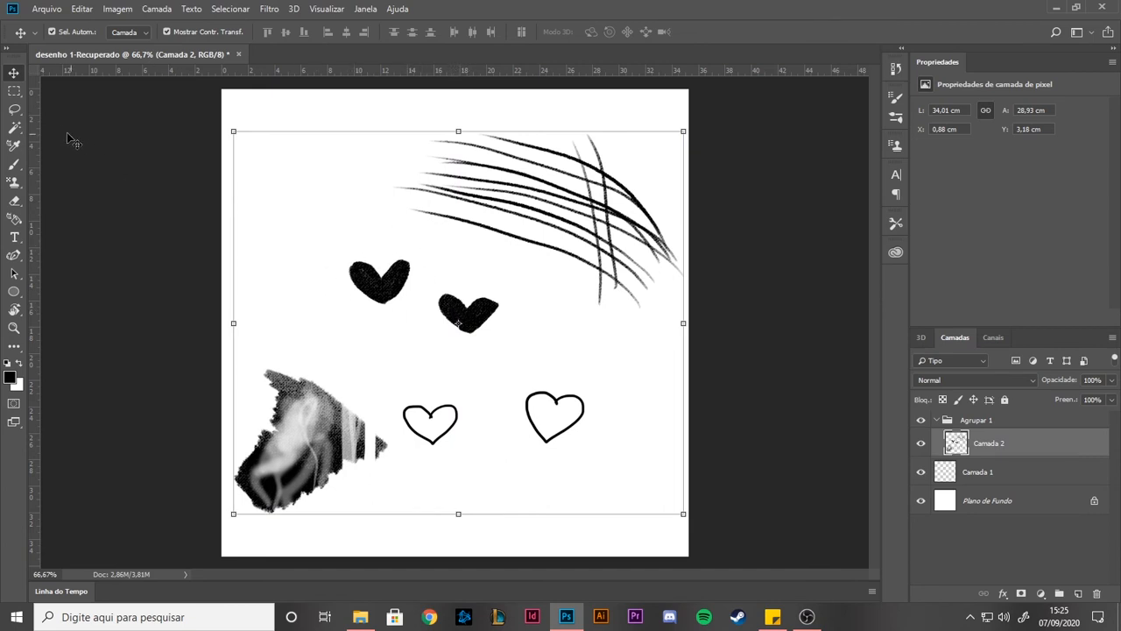
Step: Lasso the left filled heart on Camada 2 and move only that heart slightly to the left
left_click(14, 112)
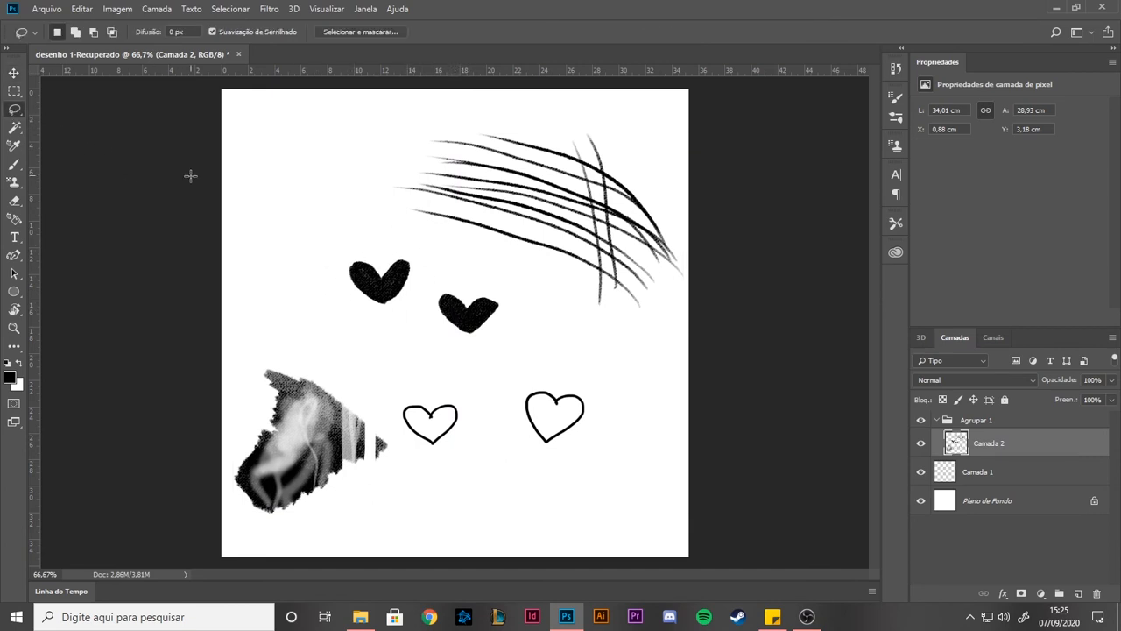
mouse_move(414, 300)
left_mouse_down()
mouse_move(358, 238)
mouse_move(330, 282)
mouse_move(363, 310)
mouse_move(406, 304)
left_mouse_up()
left_click(14, 73)
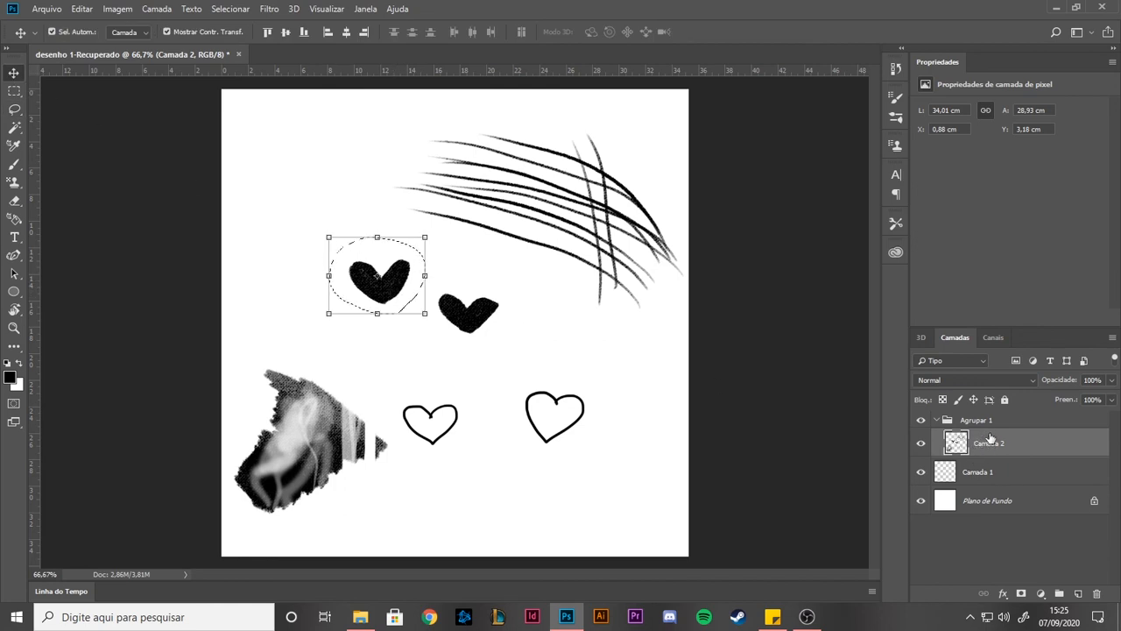
left_click_drag(393, 286, 362, 290)
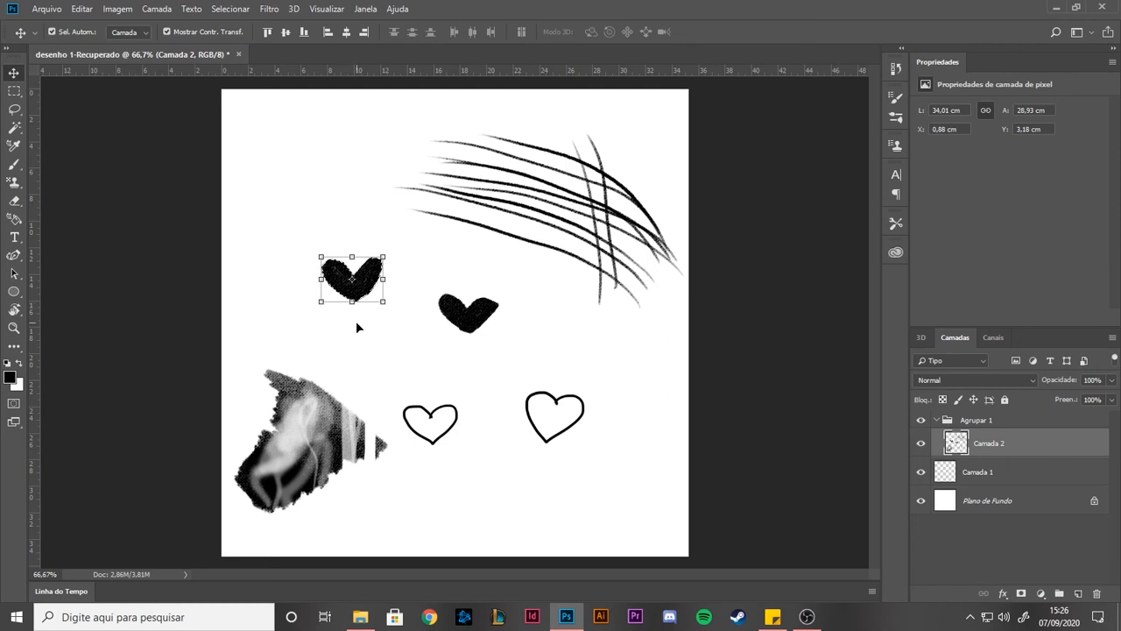
Step: Enlarge the selected heart by its lower-right corner, apply the transformation, and clear the selection
left_click_drag(352, 302, 394, 321)
key("Return")
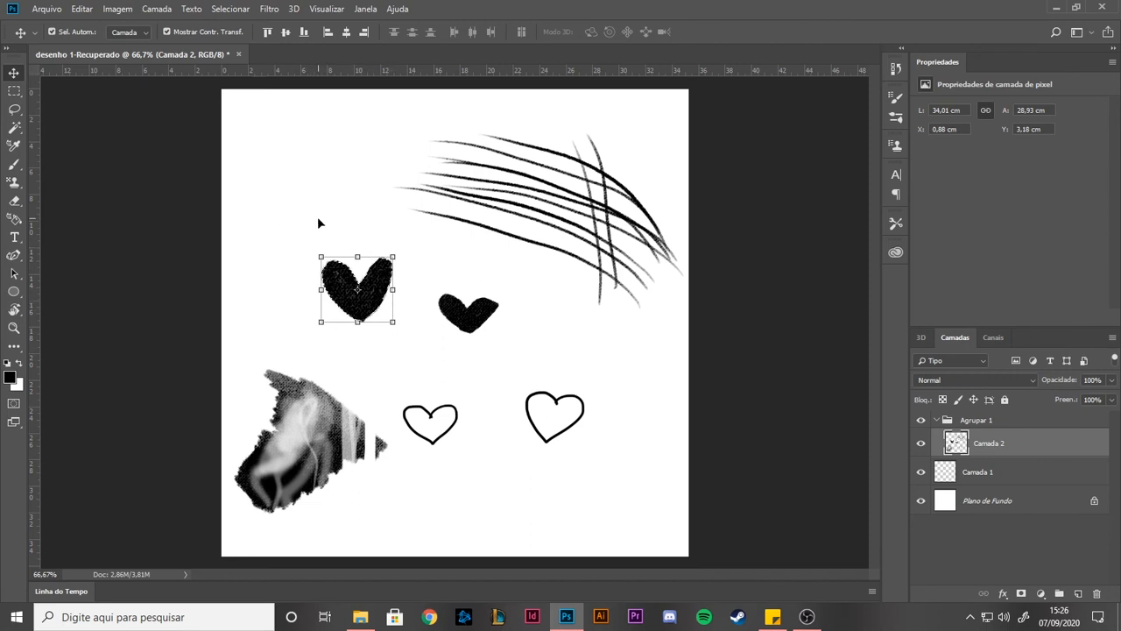
key("ctrl+d")
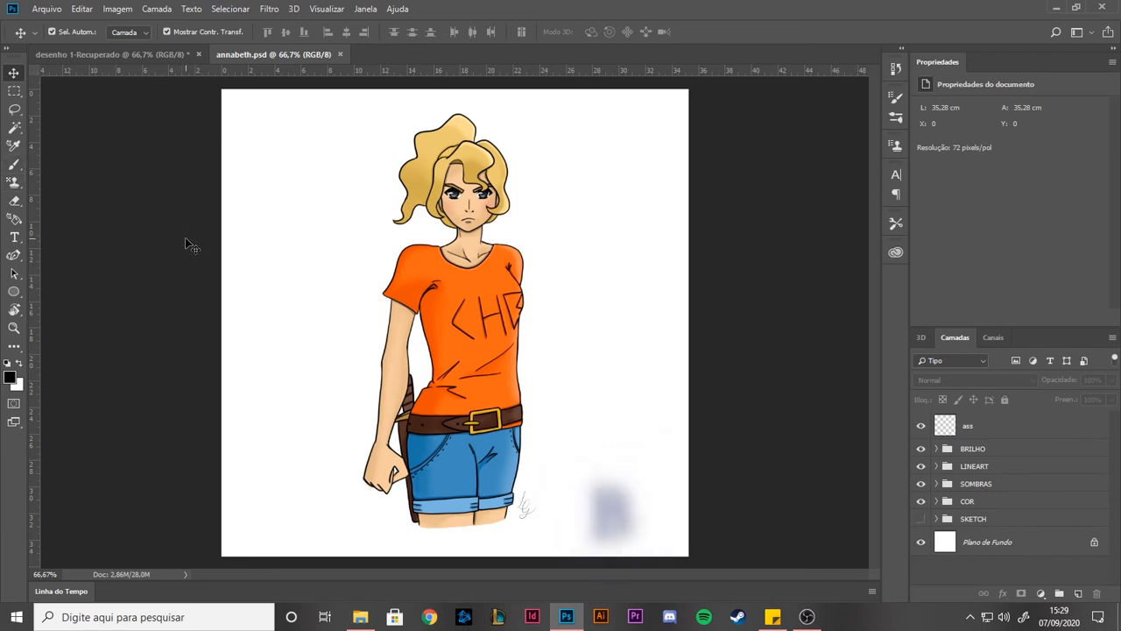
Step: Select the ass layer in annabeth.psd, try a Brush stroke beside the figure, and undo it
key("b")
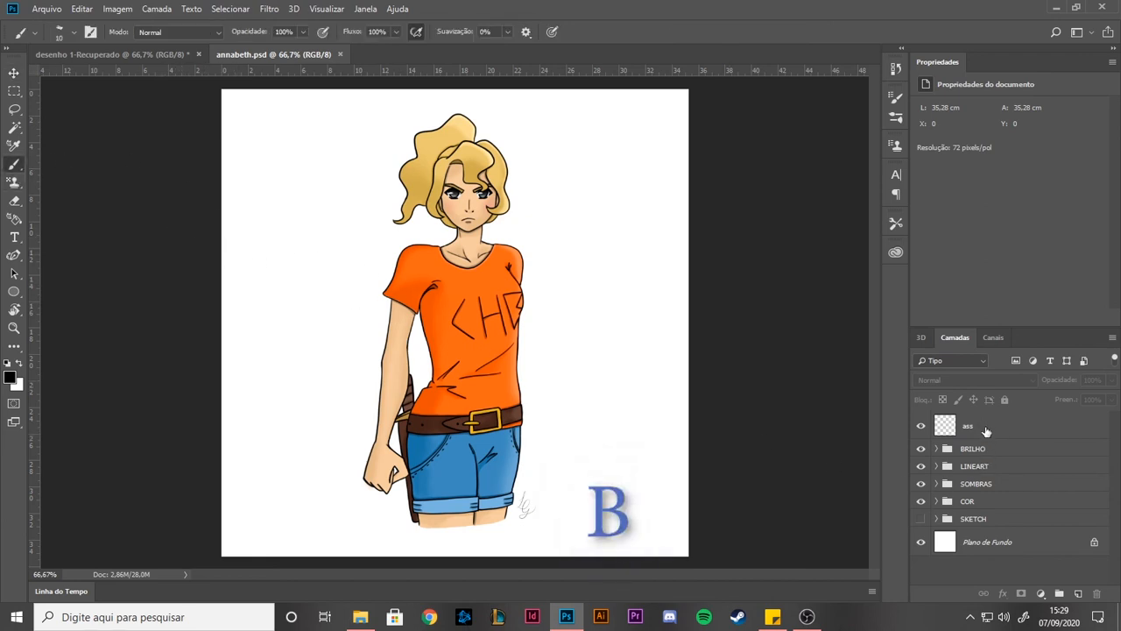
left_click(983, 429)
mouse_move(642, 278)
left_mouse_down()
mouse_move(661, 303)
mouse_move(633, 315)
mouse_move(636, 288)
mouse_move(645, 301)
mouse_move(635, 268)
mouse_move(594, 300)
left_mouse_up()
key("ctrl+z")
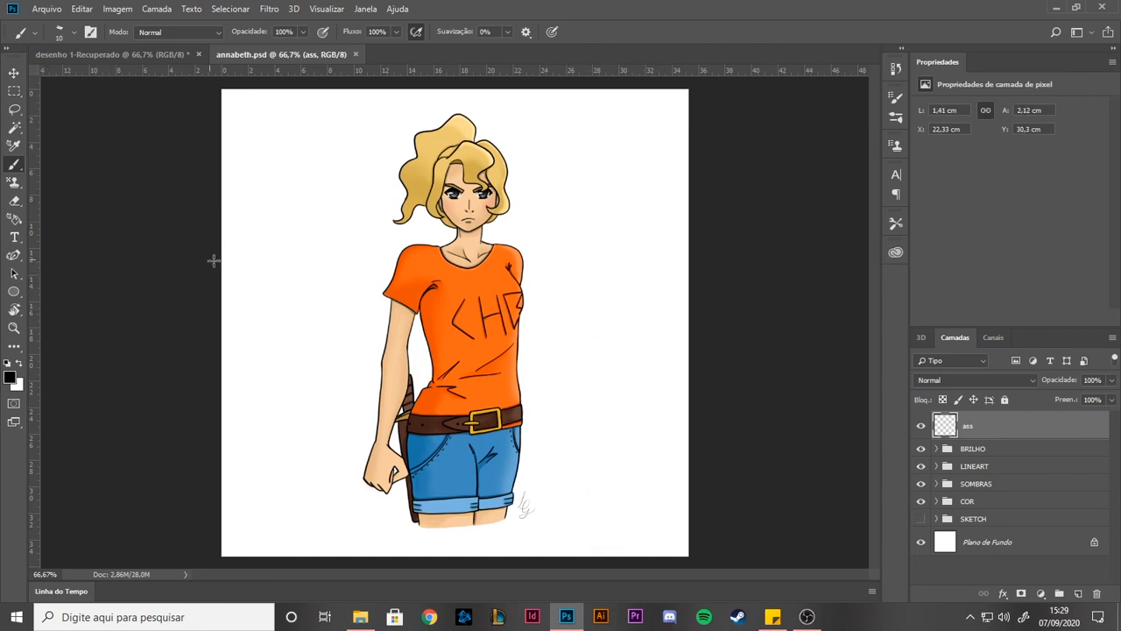
Step: Try the Eraser once on the empty area beside the figure and return to the Brush tool
key("e")
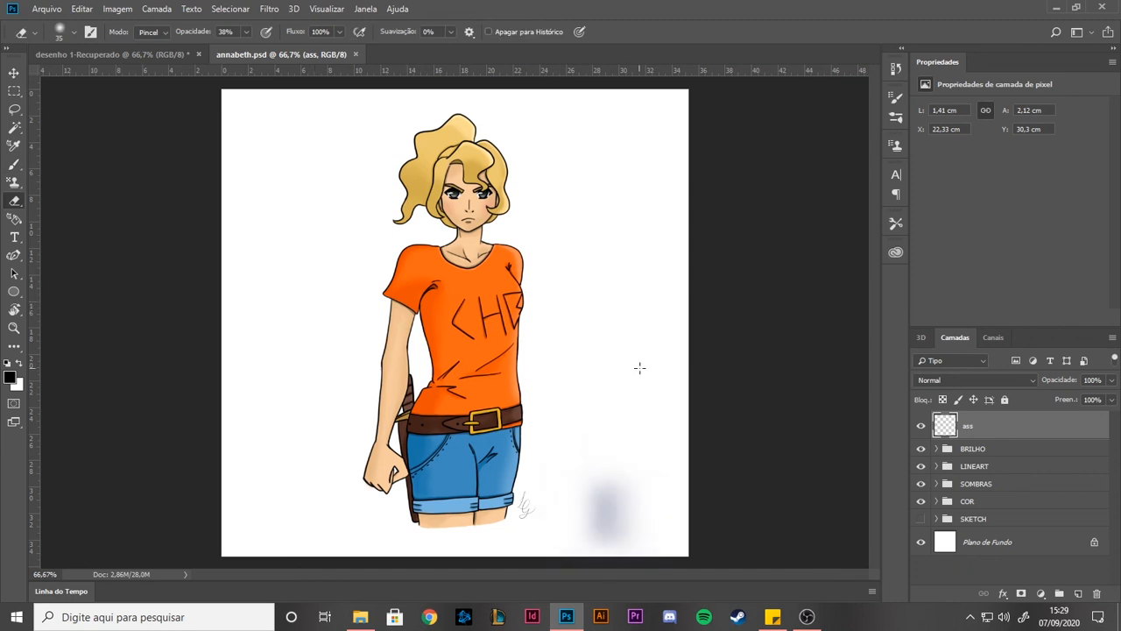
left_click(594, 379)
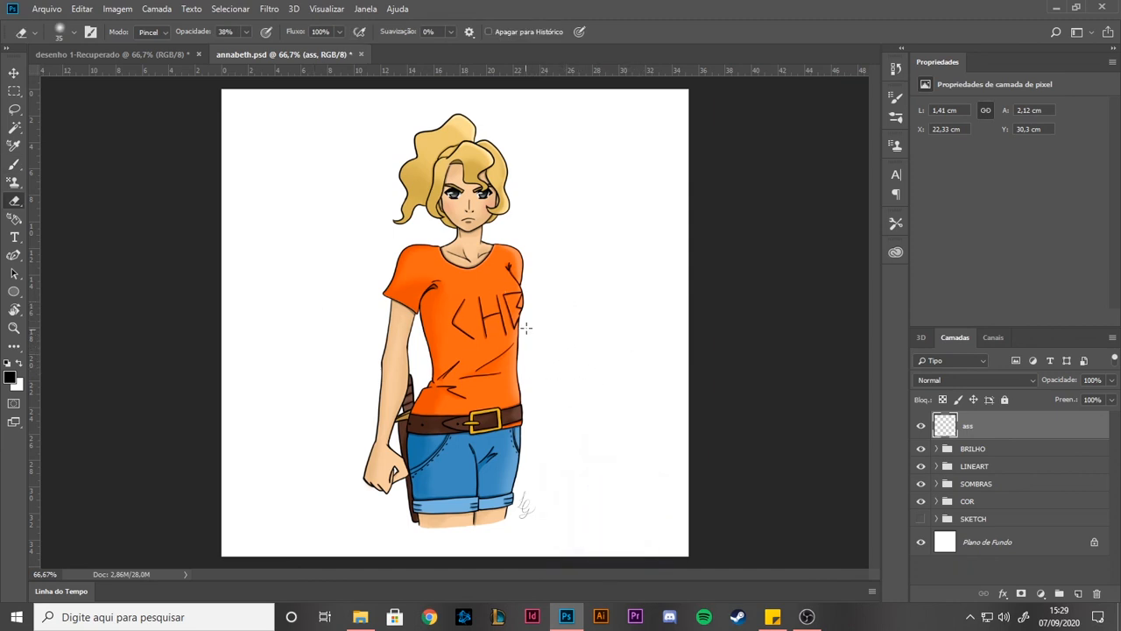
key("b")
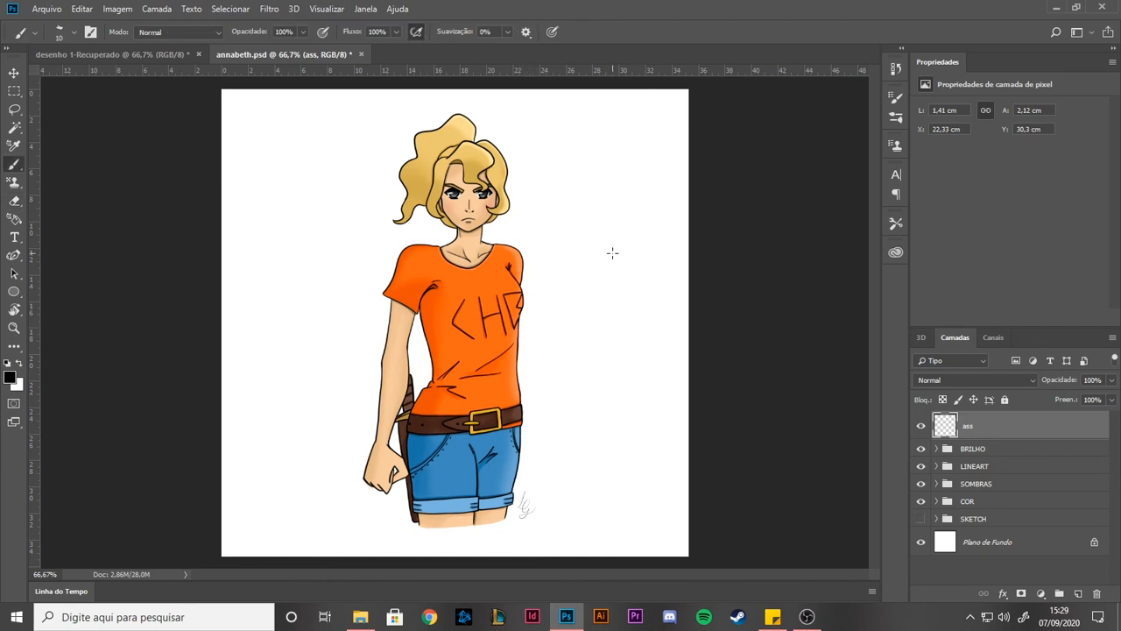
Step: Paint three black ring scribbles in the blank area beside the figure, using brush sizes of 50, 25 and a much thinner one
key("bracketleft")
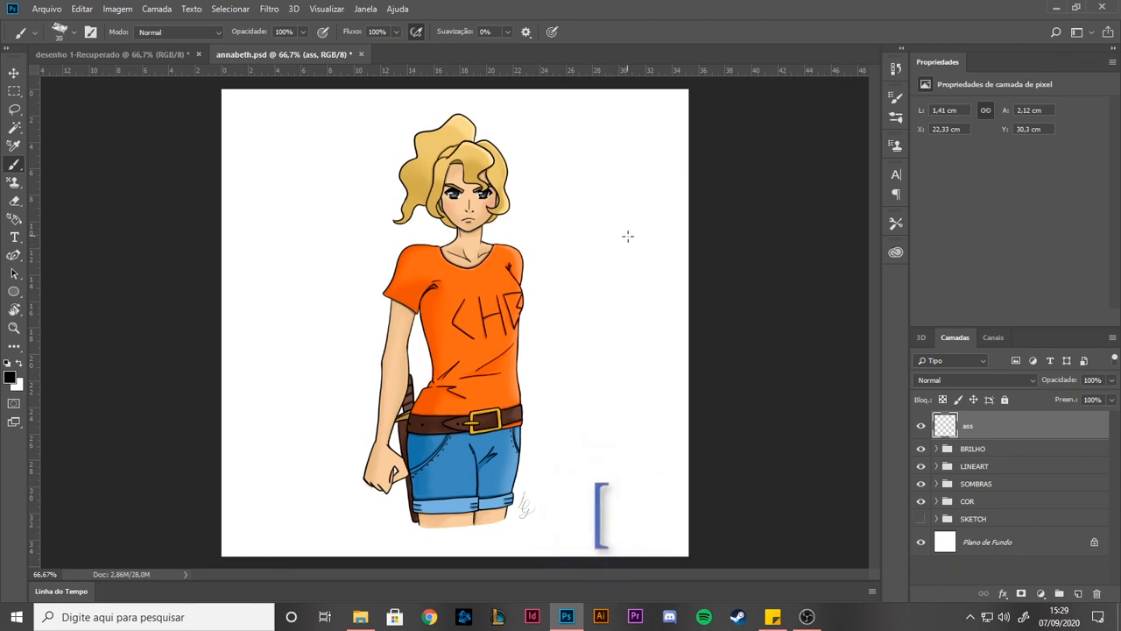
mouse_move(638, 240)
left_mouse_down()
mouse_move(593, 243)
mouse_move(602, 217)
mouse_move(637, 211)
mouse_move(620, 207)
mouse_move(598, 230)
left_mouse_up()
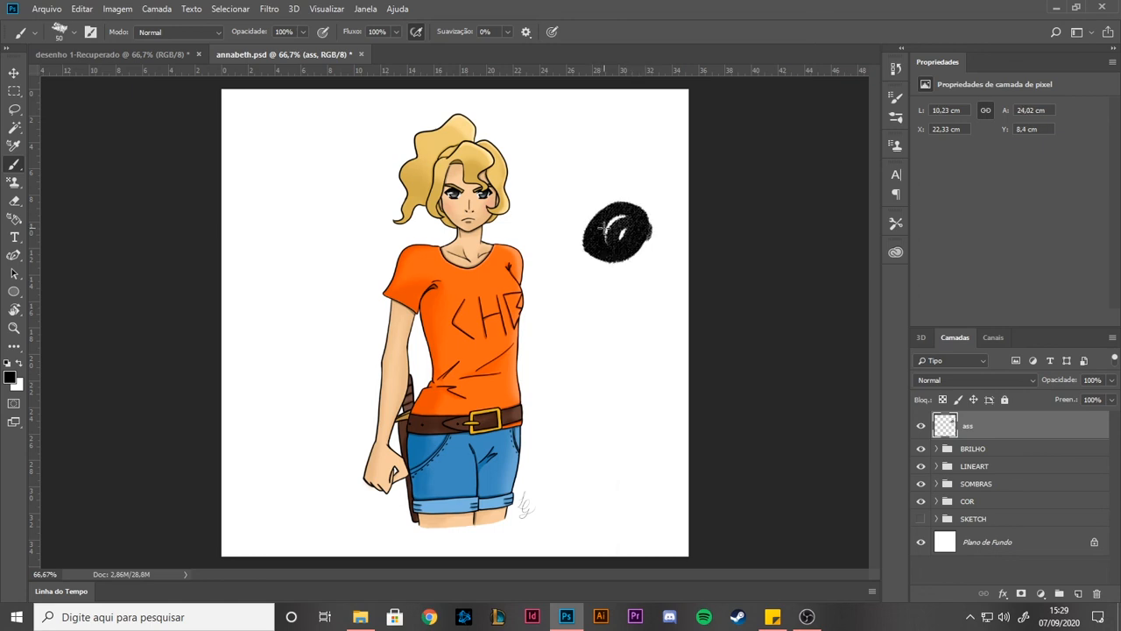
key("bracketleft")
mouse_move(614, 288)
left_mouse_down()
mouse_move(622, 296)
mouse_move(601, 302)
left_mouse_up()
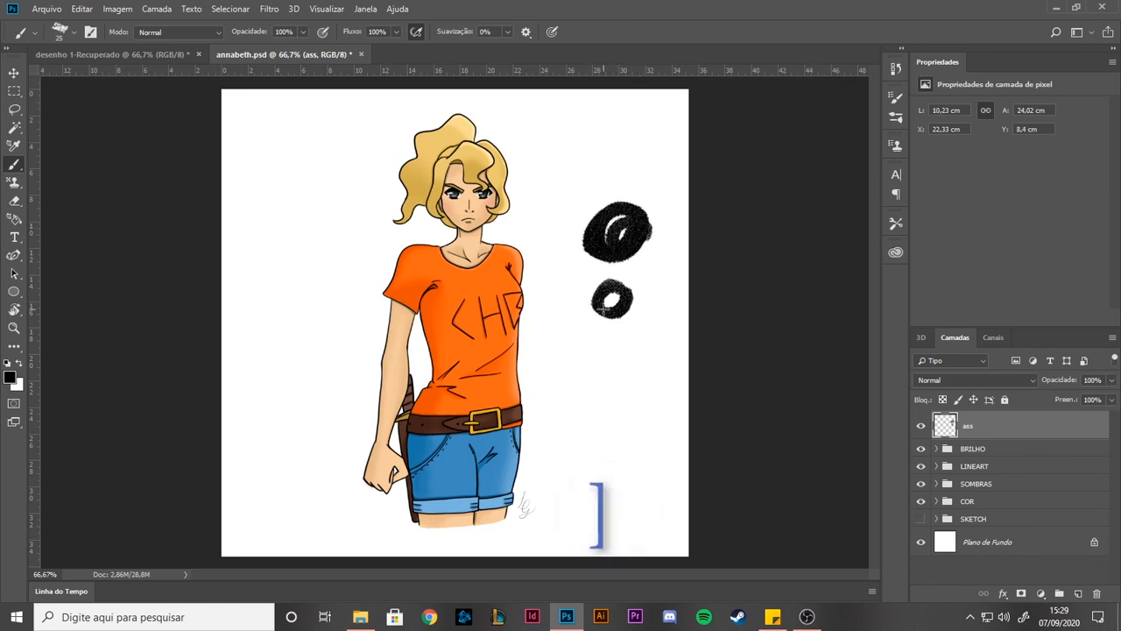
mouse_move(619, 358)
left_mouse_down()
mouse_move(614, 329)
mouse_move(598, 346)
mouse_move(624, 344)
mouse_move(606, 348)
left_mouse_up()
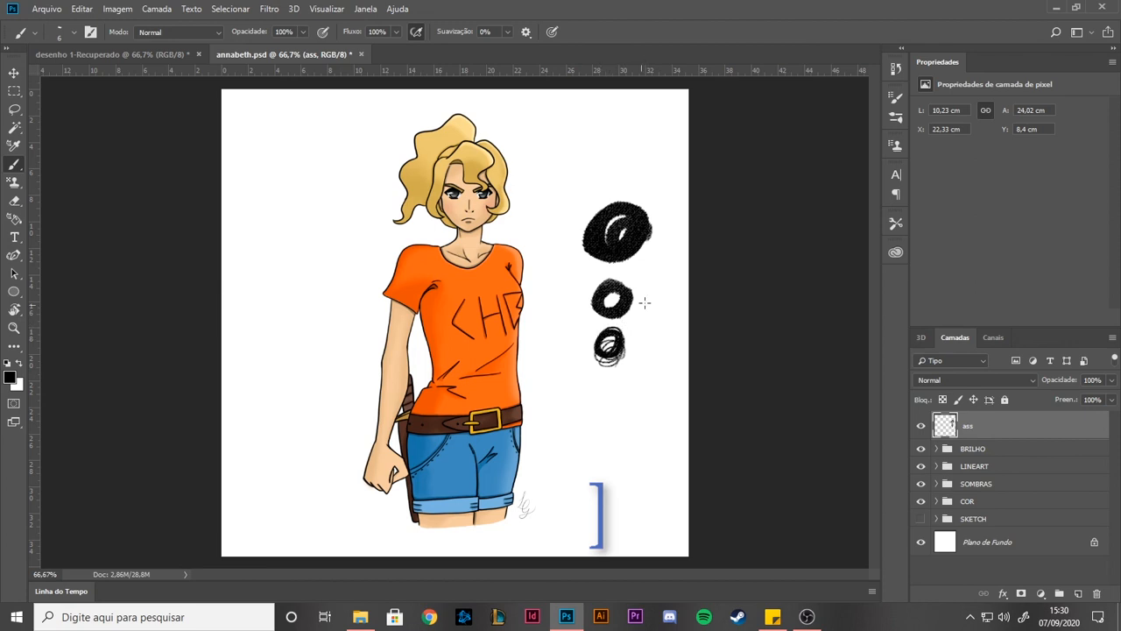
Step: Erase the three scribbles with the Eraser enlarged to 125 px, first at 38% opacity and again at 100%
key("e")
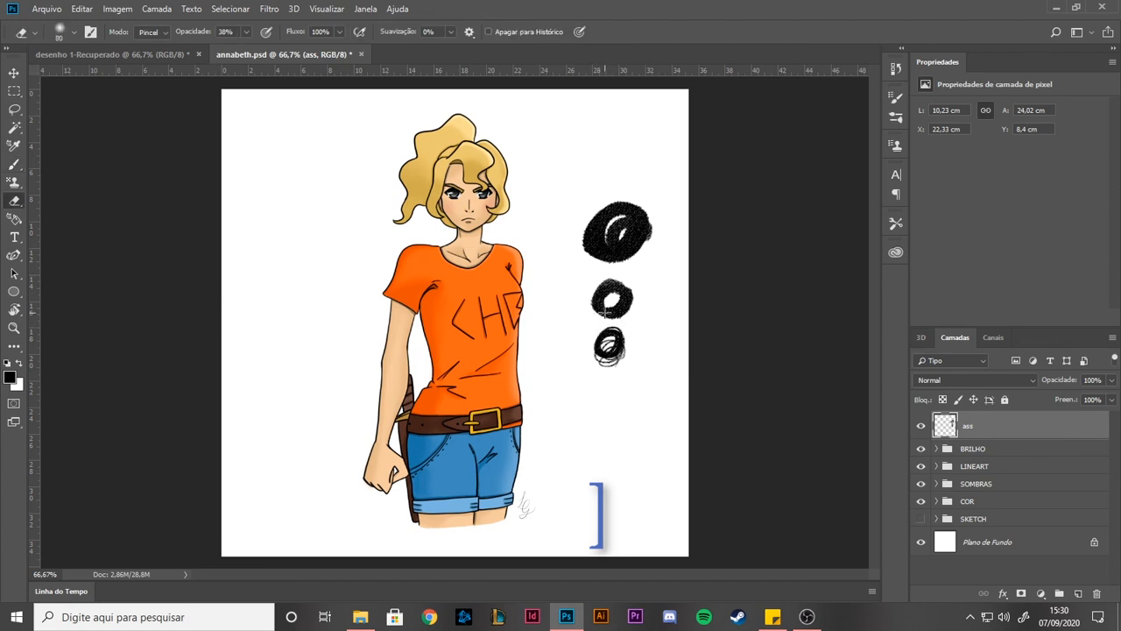
key("bracketright")
key("bracketright")
key("bracketright")
mouse_move(660, 198)
left_mouse_down()
mouse_move(659, 241)
mouse_move(604, 375)
mouse_move(558, 288)
left_mouse_up()
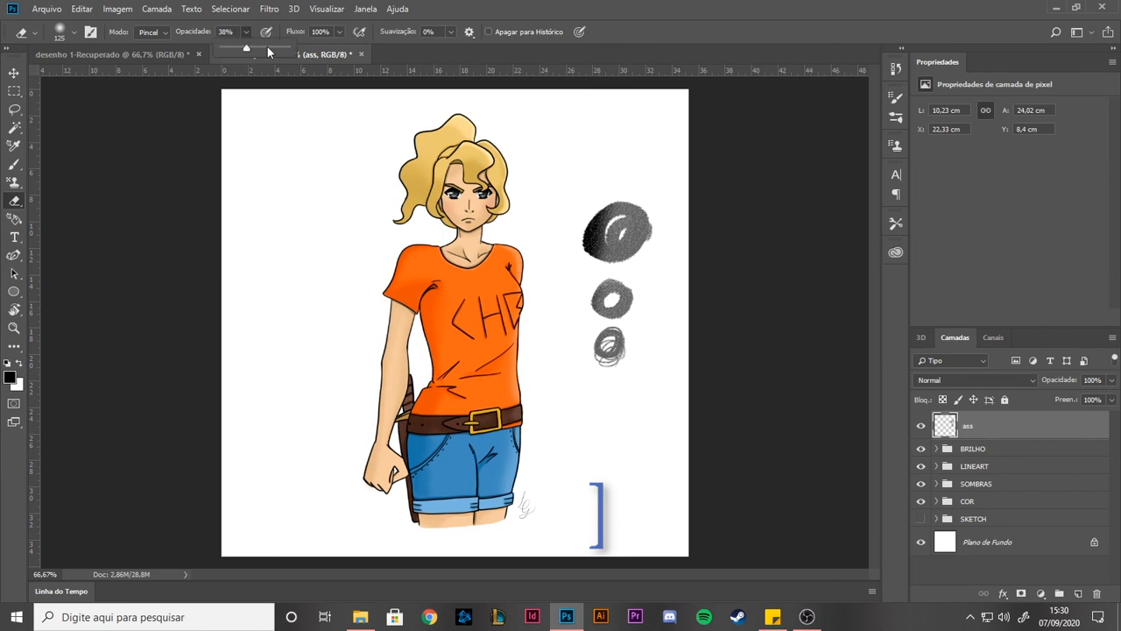
mouse_move(656, 310)
left_mouse_down()
mouse_move(661, 169)
mouse_move(624, 354)
mouse_move(602, 388)
mouse_move(611, 260)
mouse_move(600, 196)
left_mouse_up()
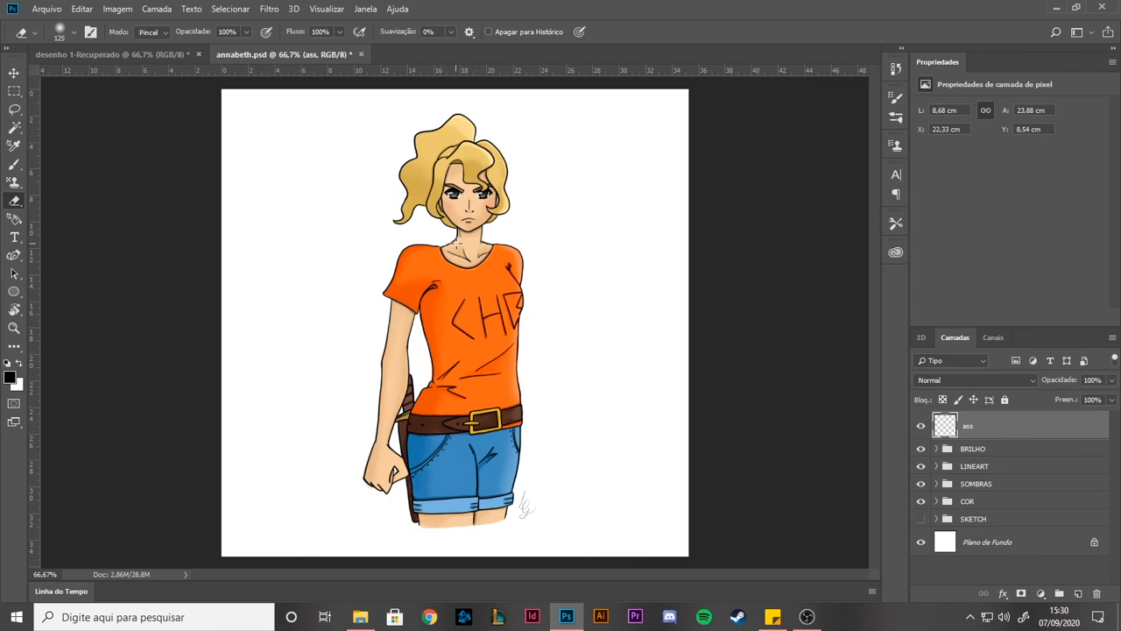
Step: Rotate the canvas view with the Rotate View tool and return it to 0°
key("r")
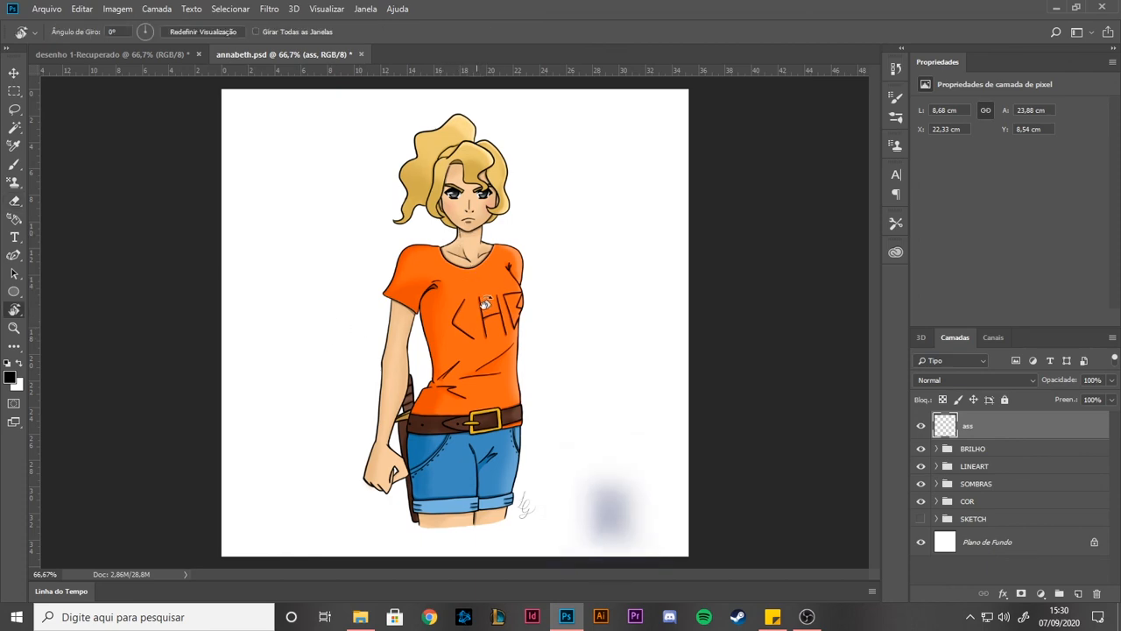
mouse_move(502, 276)
left_mouse_down()
mouse_move(482, 260)
mouse_move(509, 307)
mouse_move(498, 284)
mouse_move(508, 290)
left_mouse_up()
key("Escape")
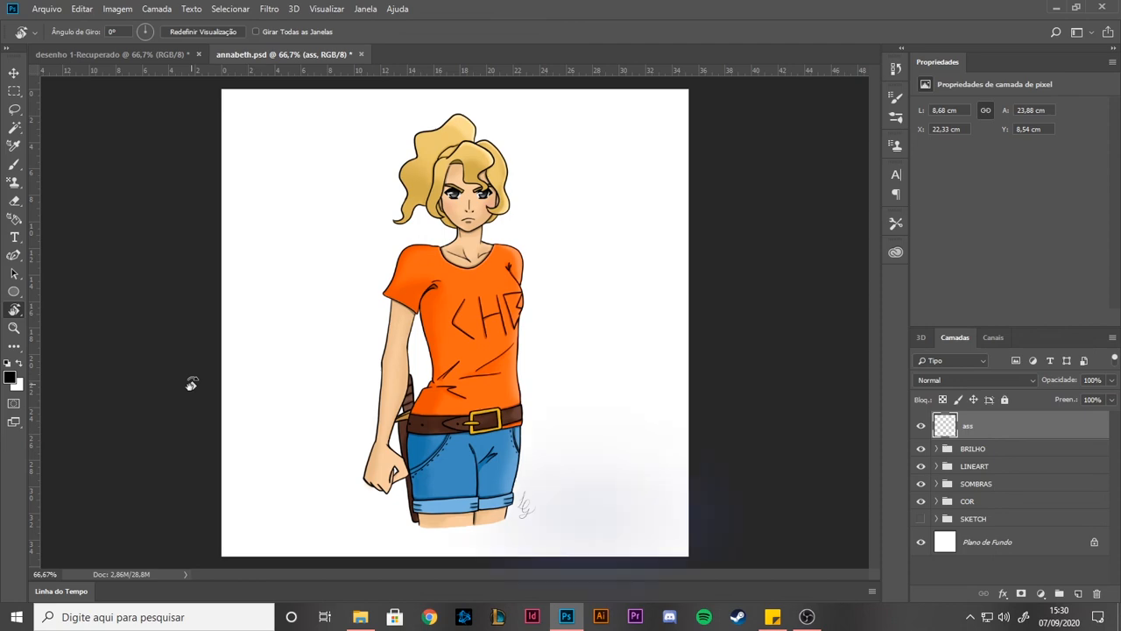
Step: Zoom the artwork in to 200% and back out repeatedly, ending at 66.7%
key("ctrl+plus")
key("ctrl+plus")
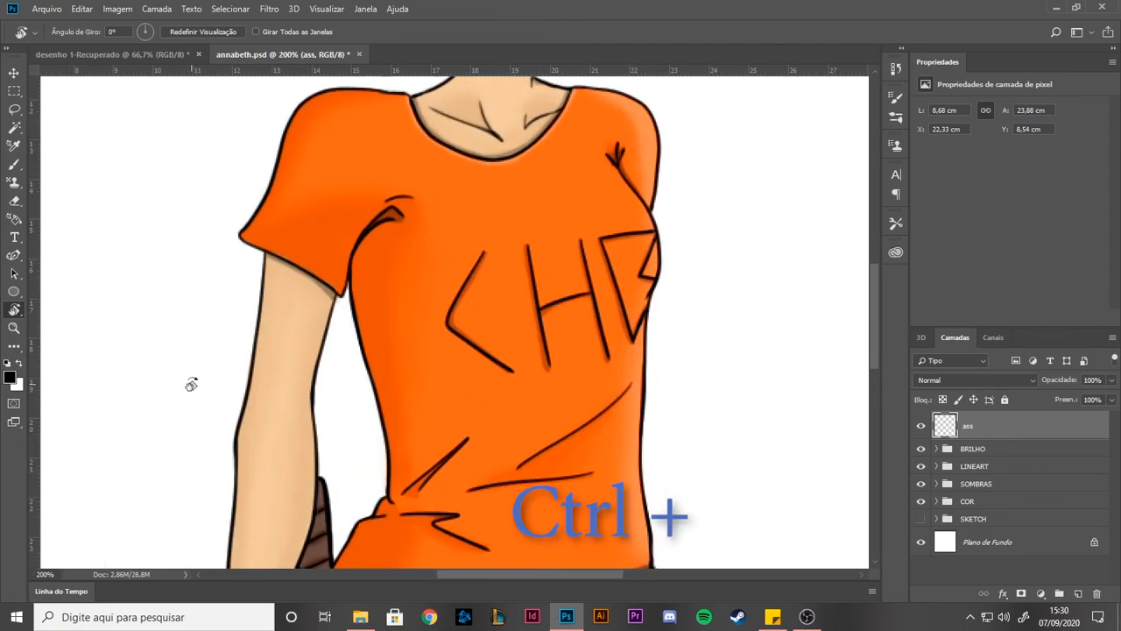
key("ctrl+minus")
key("ctrl+minus")
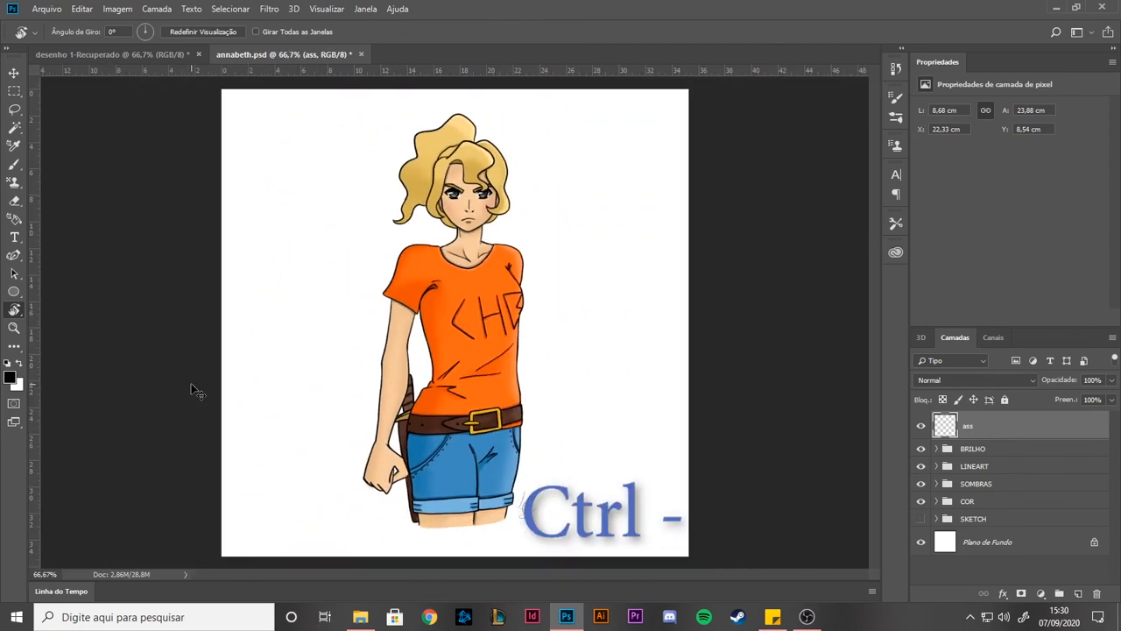
key("ctrl+minus")
key("ctrl+plus")
key("ctrl+plus")
key("ctrl+minus")
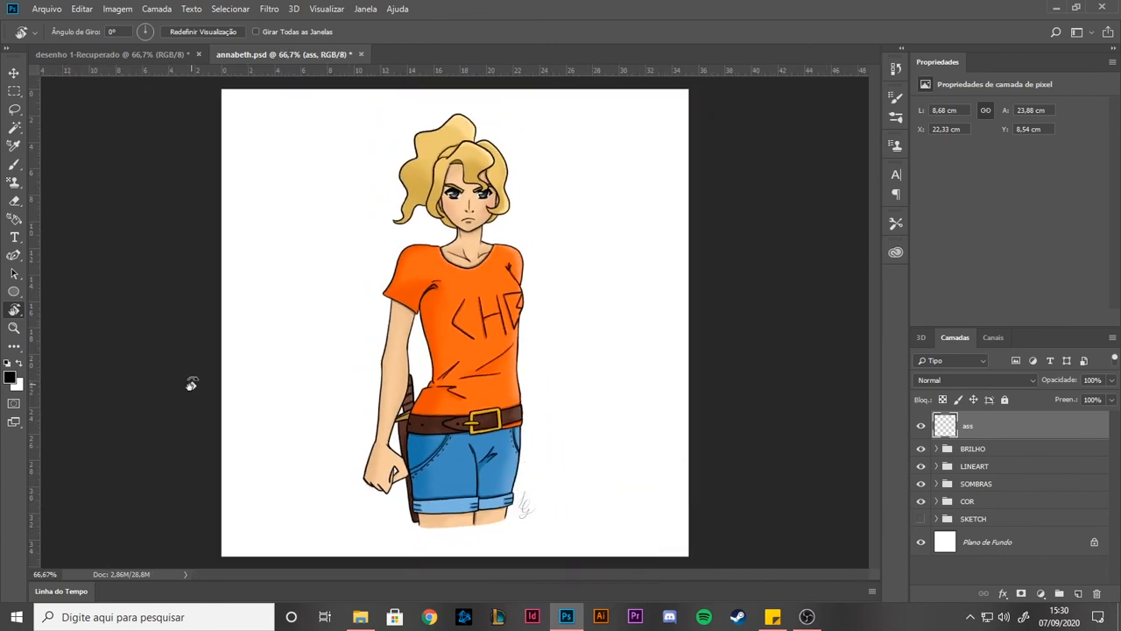
Step: Switch through the Brush, Move and Lasso tools, deselect the ass layer along the way, and end on the Move tool
key("b")
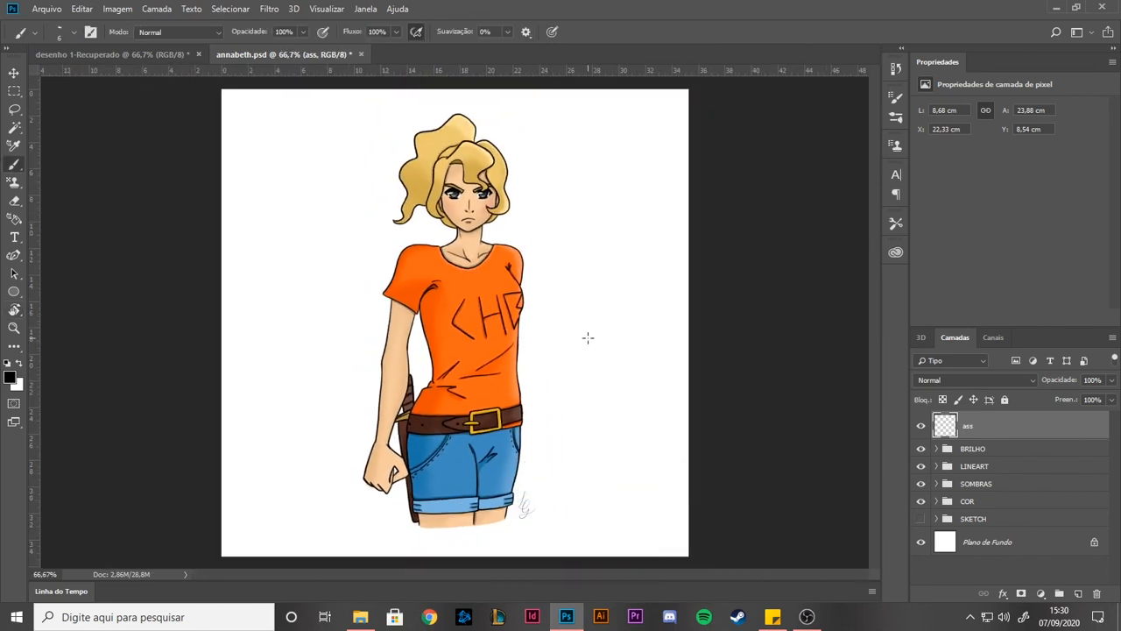
left_click(15, 77)
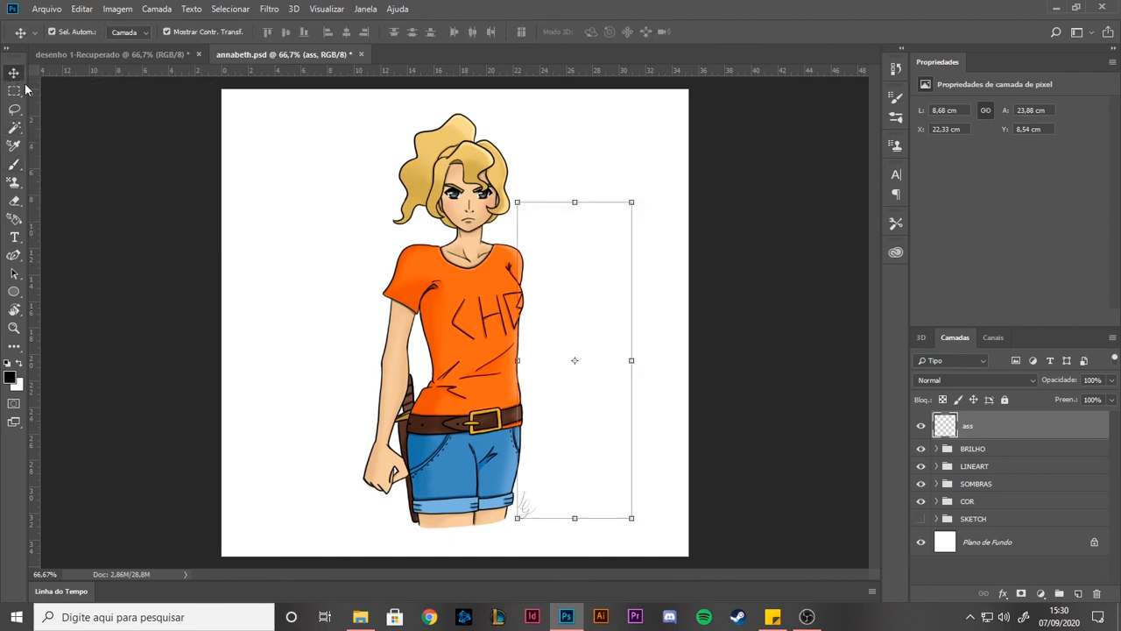
left_click(610, 350)
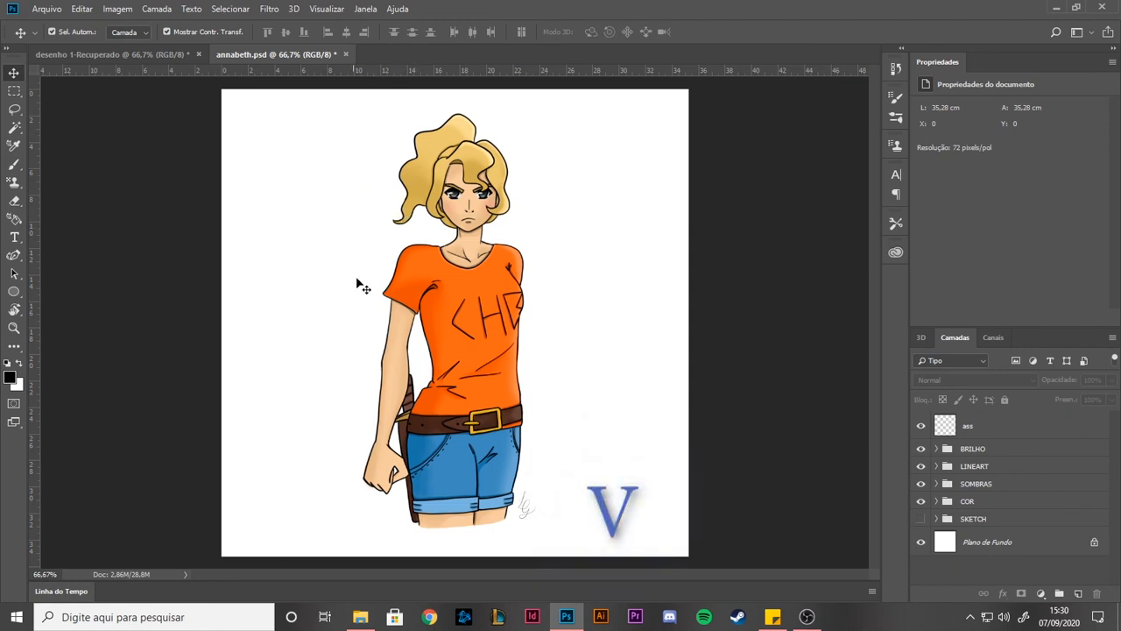
left_click(14, 109)
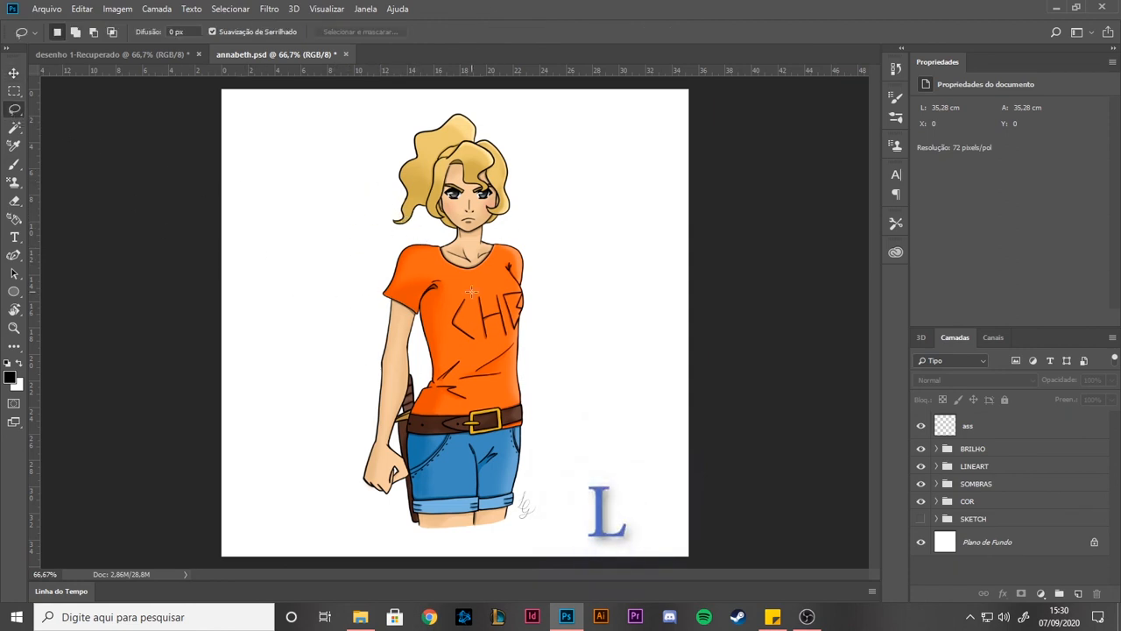
key("v")
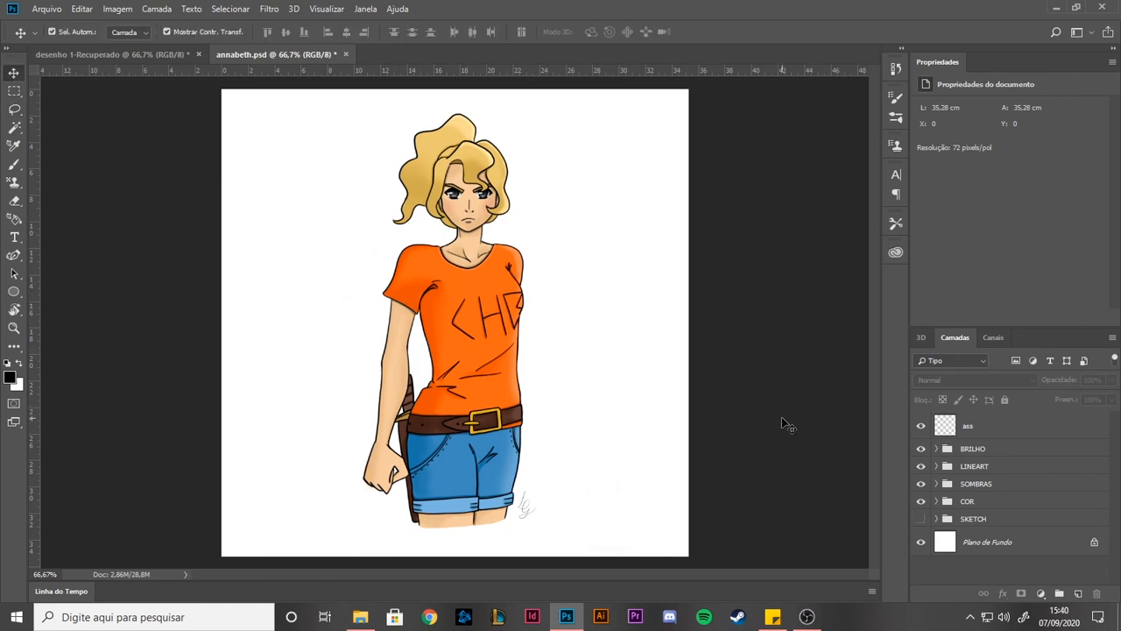